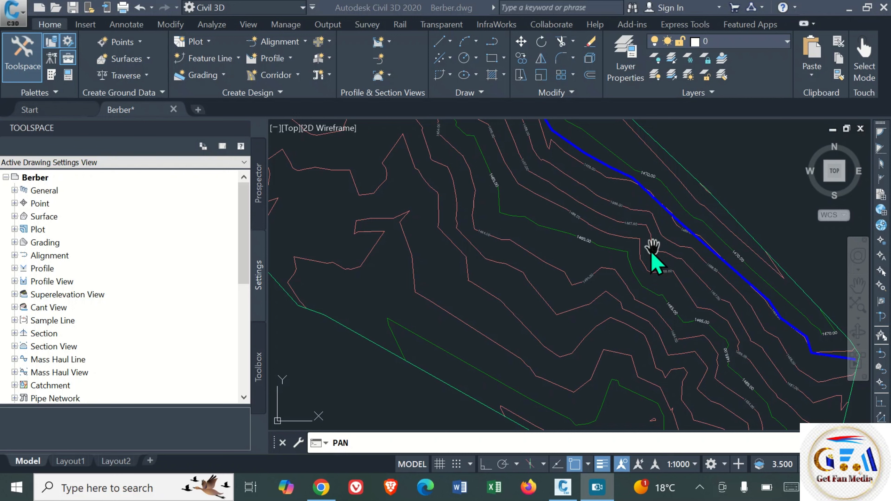
Draw a rectangle for the pond outline across the contours southwest of the thick blue line.
{"action": "key", "text": "Escape"}
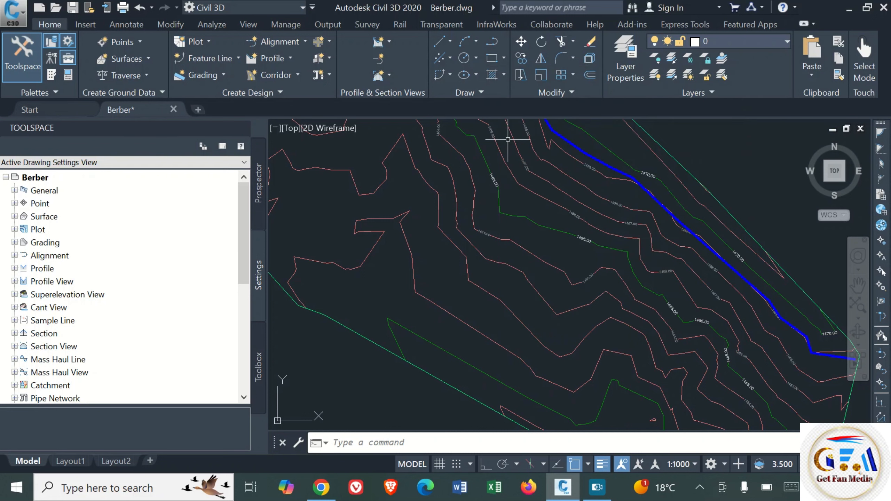
{"action": "left_click", "coordinate": [492, 58]}
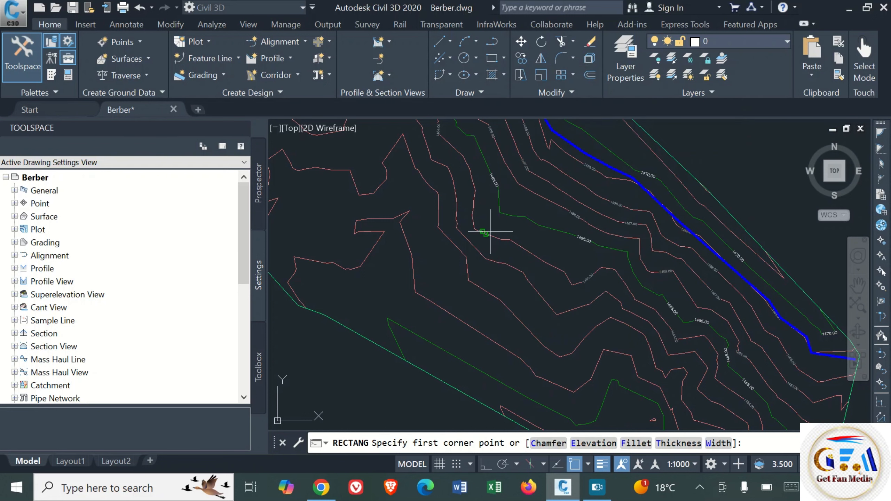
{"action": "left_click", "coordinate": [456, 209]}
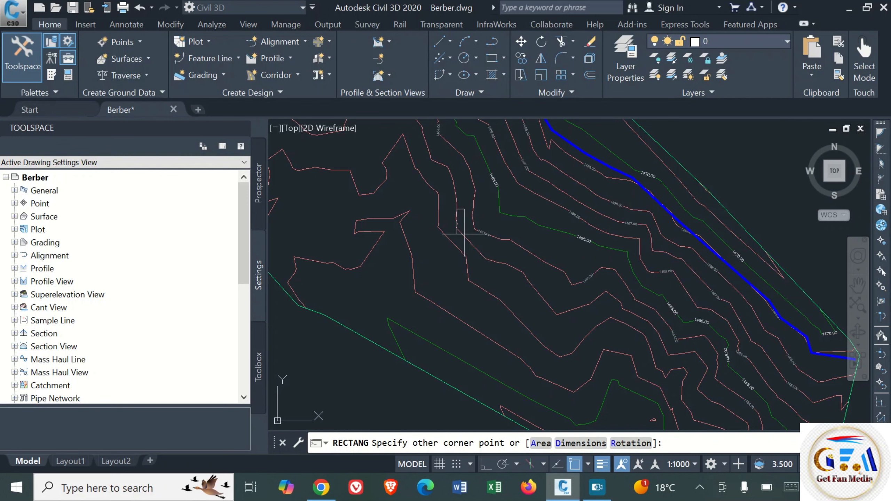
{"action": "left_click", "coordinate": [573, 308]}
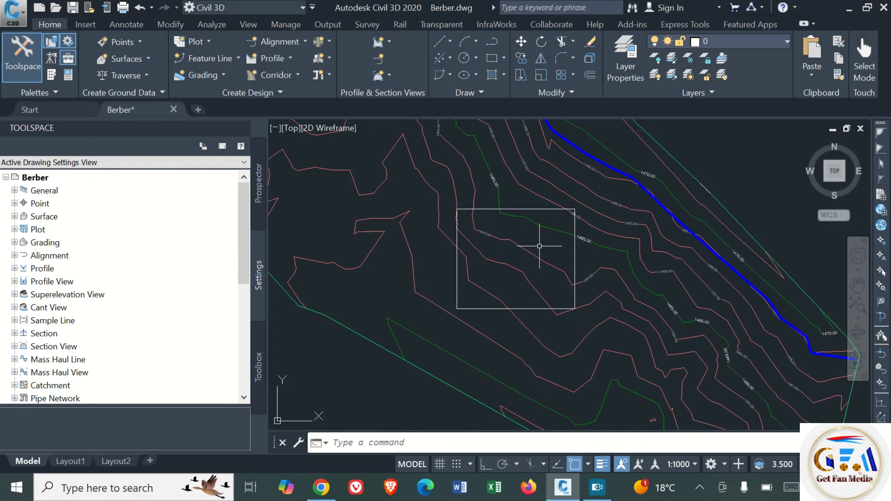
Convert the rectangle into a feature line from objects, placing it in a new site named Pond.
{"action": "scroll", "coordinate": [550, 253], "scroll_direction": "up", "scroll_amount": 2}
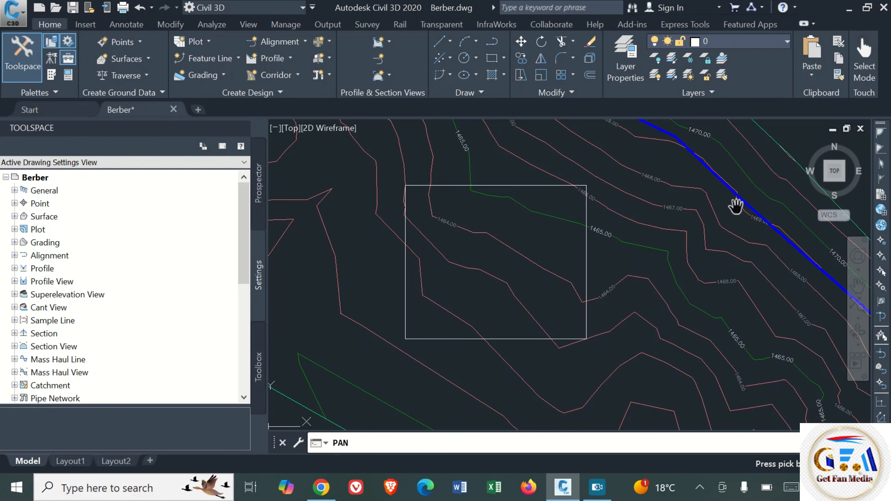
{"action": "key", "text": "Escape"}
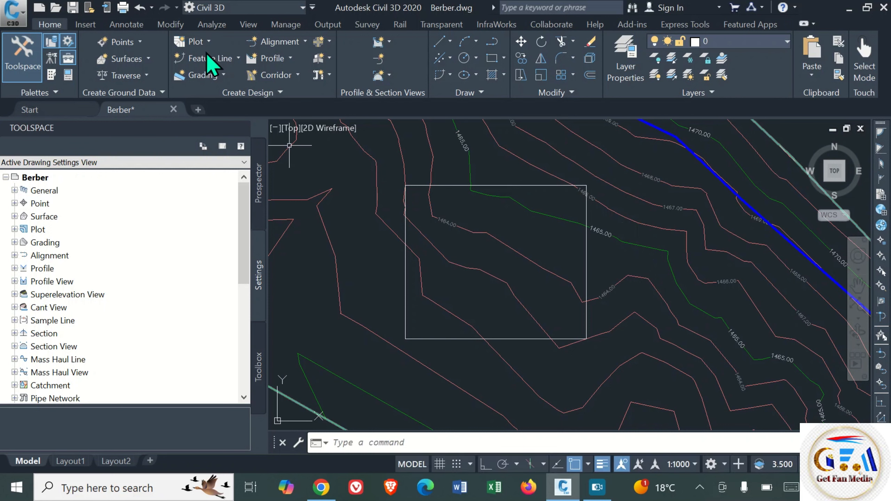
{"action": "left_click", "coordinate": [212, 58]}
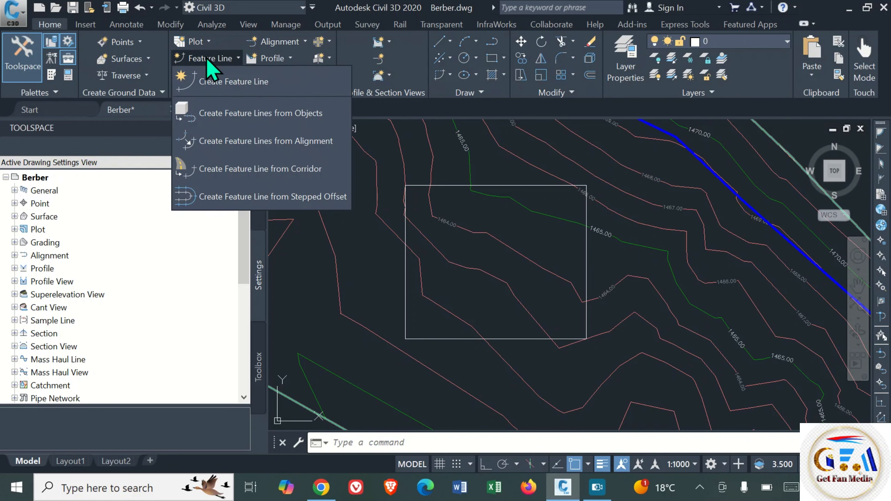
{"action": "left_click", "coordinate": [275, 116]}
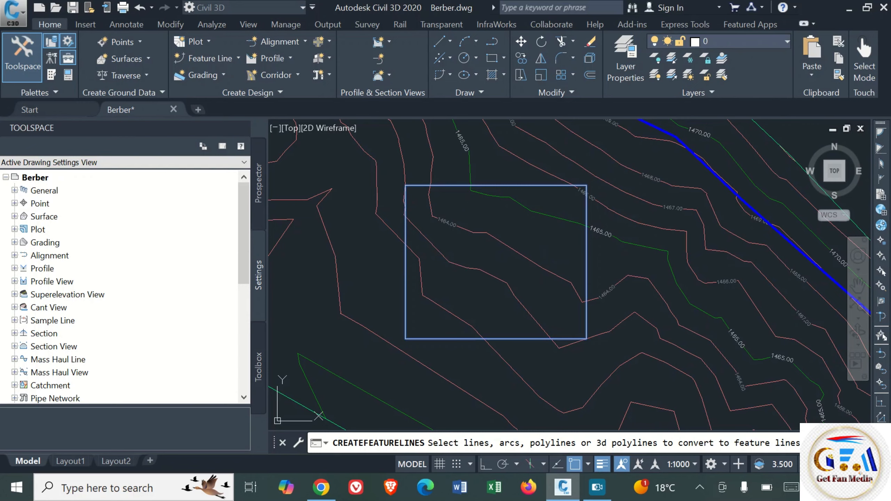
{"action": "key", "text": "Return"}
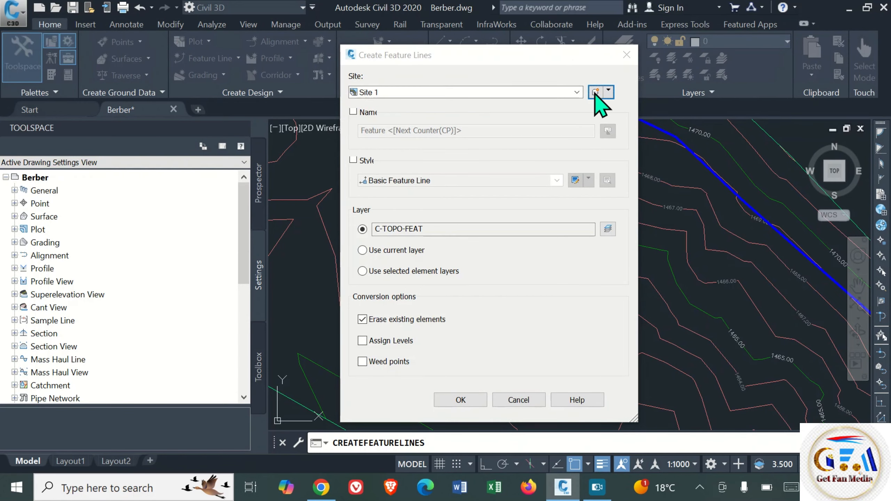
{"action": "left_click", "coordinate": [596, 91]}
{"action": "type", "text": "Po"}
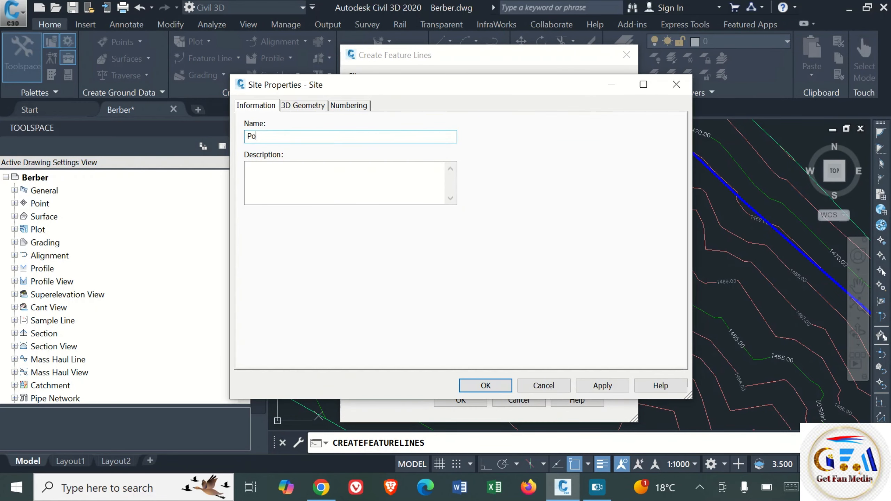
{"action": "type", "text": "nd"}
{"action": "left_click", "coordinate": [486, 386]}
{"action": "left_click", "coordinate": [486, 387]}
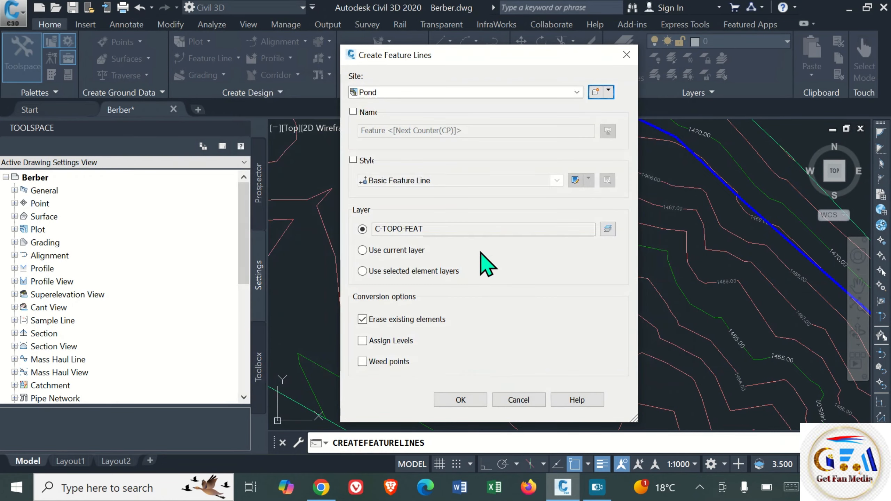
{"action": "left_click", "coordinate": [461, 401]}
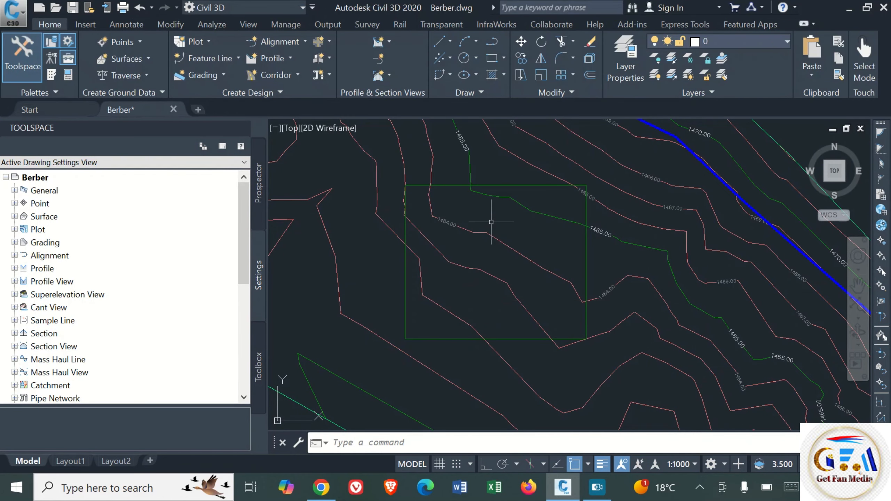
Create a new grading criteria set named Pond in the drawing's grading settings.
{"action": "mouse_move", "coordinate": [492, 222]}
{"action": "left_click", "coordinate": [15, 243]}
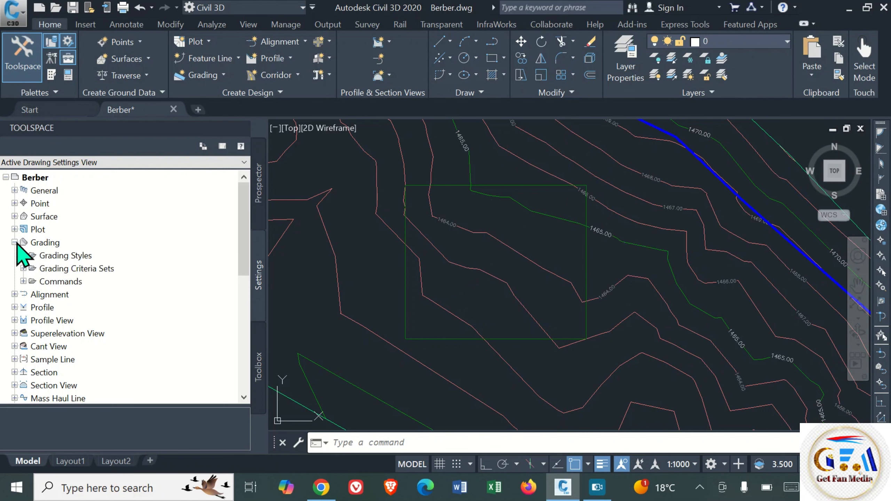
{"action": "left_click", "coordinate": [23, 268]}
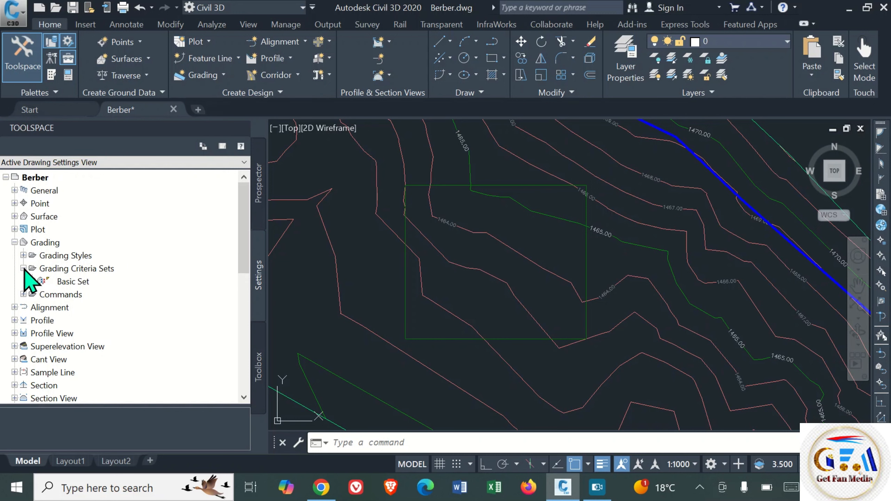
{"action": "right_click", "coordinate": [70, 268]}
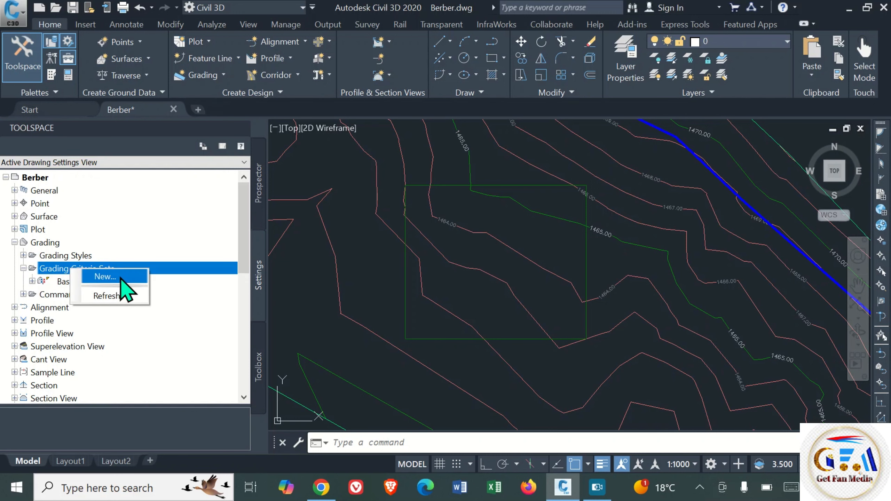
{"action": "left_click", "coordinate": [120, 277]}
{"action": "type", "text": "Pon"}
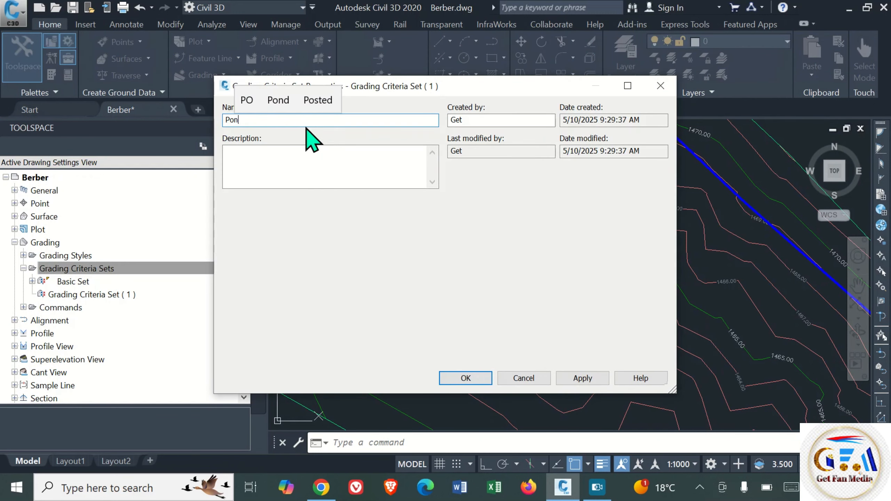
{"action": "type", "text": "d"}
{"action": "left_click", "coordinate": [466, 378]}
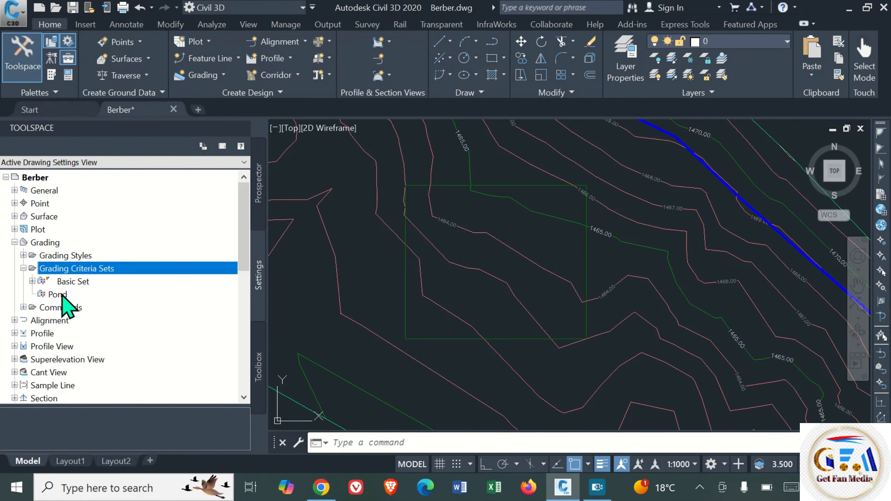
Add a new grading criteria named Pond Berm to the Pond criteria set.
{"action": "left_click", "coordinate": [59, 295]}
{"action": "right_click", "coordinate": [64, 296]}
{"action": "left_click", "coordinate": [105, 302]}
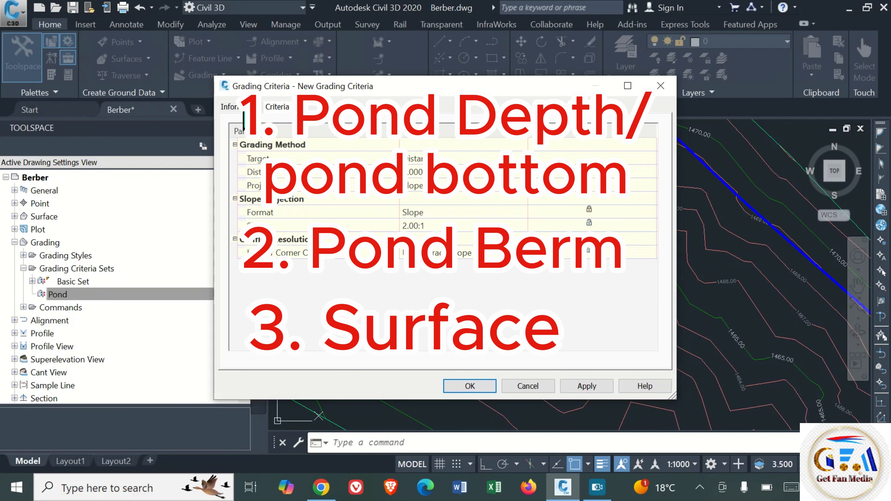
{"action": "left_click", "coordinate": [242, 107]}
{"action": "type", "text": "P"}
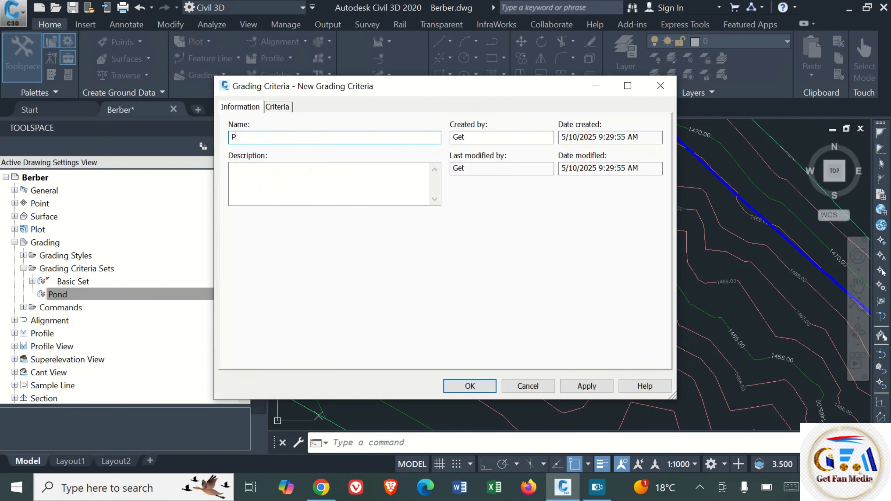
{"action": "type", "text": "ond Berm"}
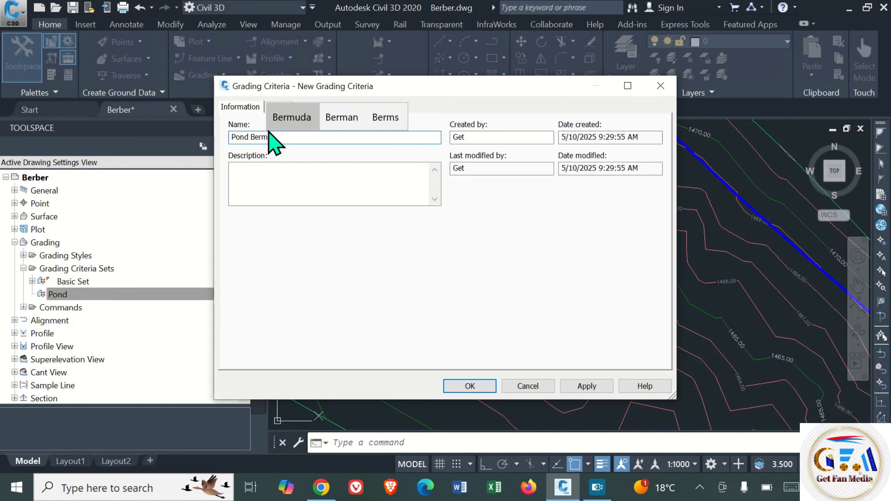
Set the Pond Berm criteria's distance to 3 m and its slope to 50:1.
{"action": "left_click", "coordinate": [284, 108]}
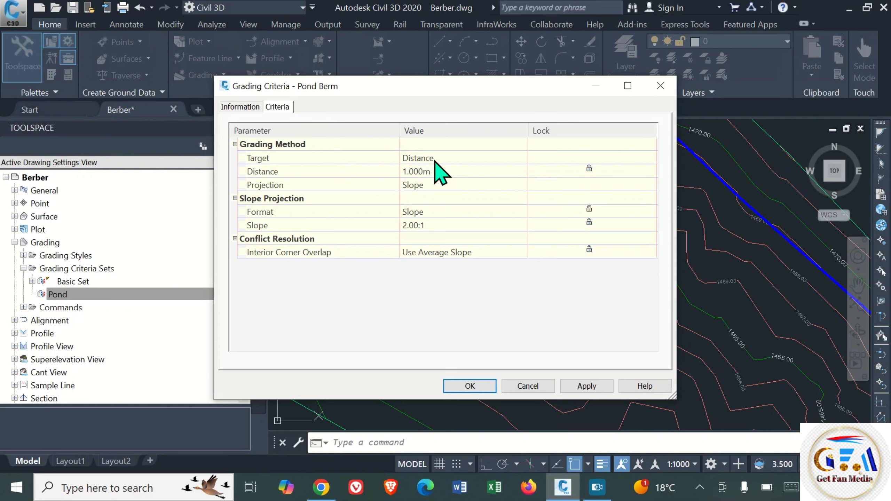
{"action": "left_click", "coordinate": [424, 171]}
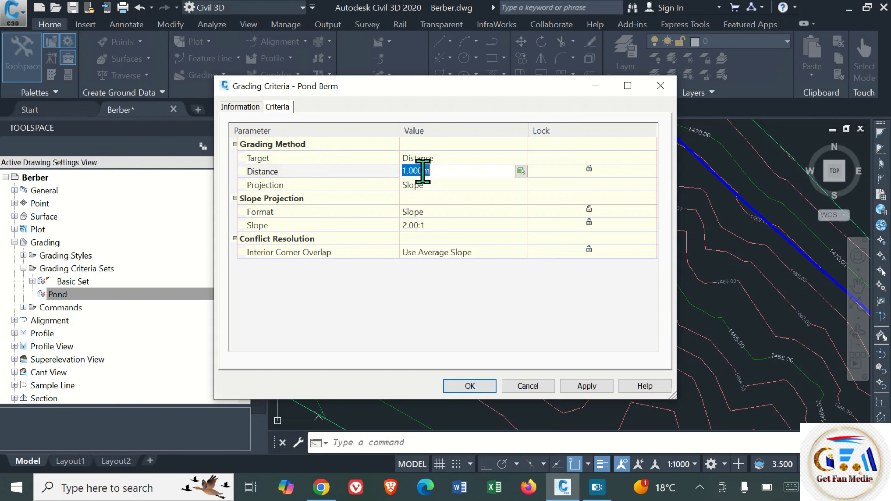
{"action": "type", "text": "3"}
{"action": "left_click", "coordinate": [420, 225]}
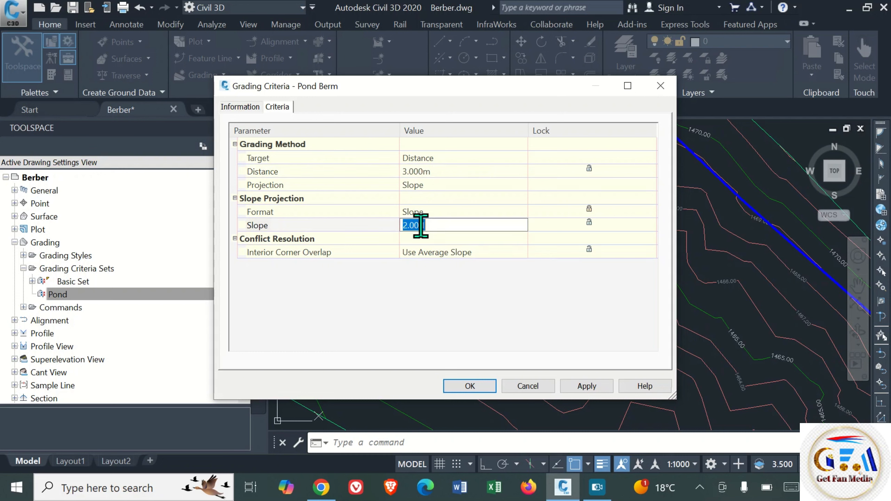
{"action": "type", "text": "50"}
{"action": "key", "text": "Return"}
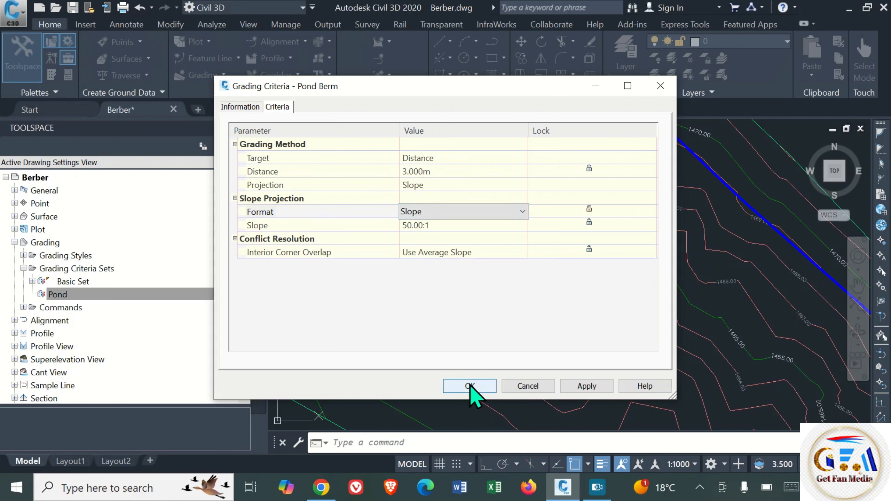
Rename the berm criteria as Pond Berm 3m @ 50:1 and save it.
{"action": "left_click", "coordinate": [240, 107]}
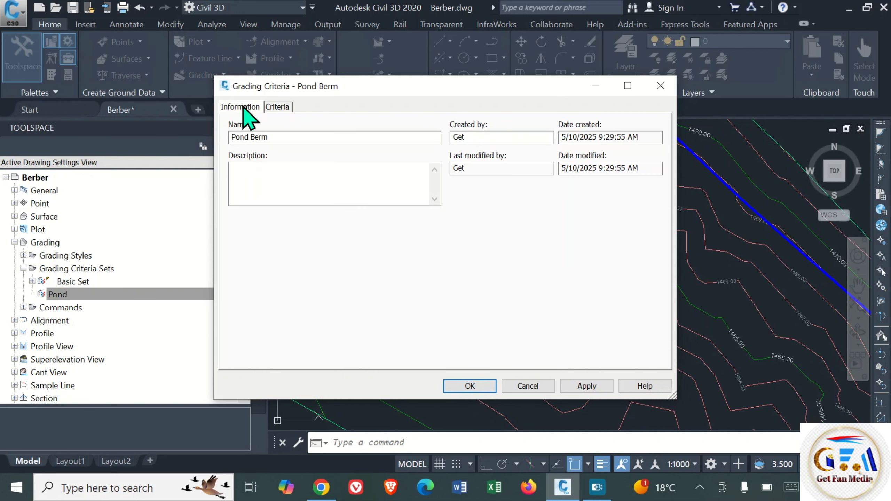
{"action": "left_click", "coordinate": [279, 137]}
{"action": "type", "text": "3"}
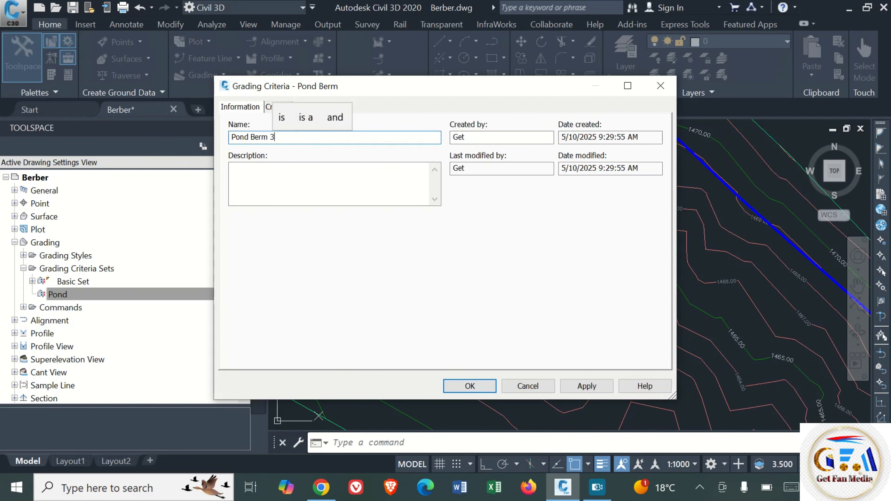
{"action": "type", "text": "m @"}
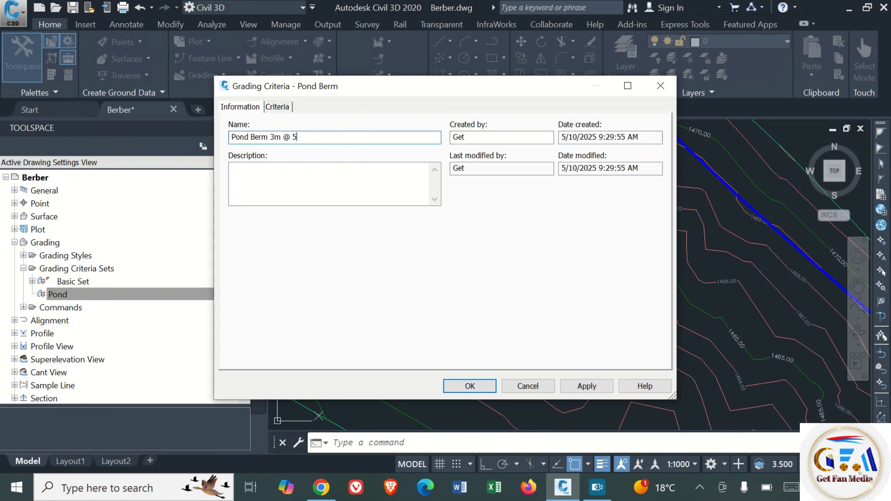
{"action": "type", "text": " 50:1"}
{"action": "left_click", "coordinate": [280, 107]}
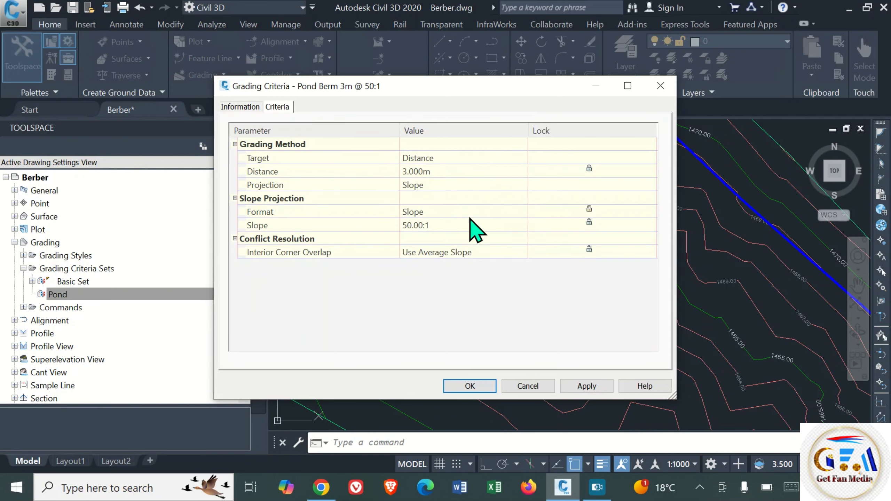
{"action": "left_click", "coordinate": [467, 386]}
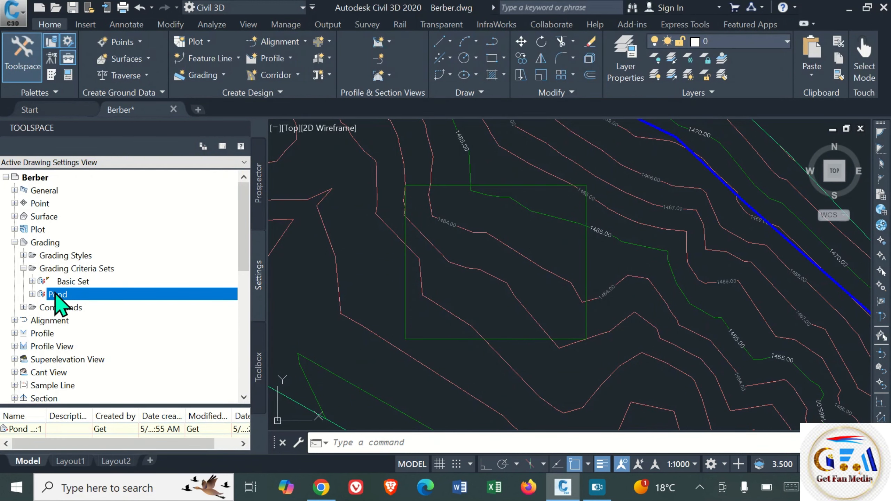
Add a second grading criteria named Surface @ 1:3 to the Pond criteria set.
{"action": "left_click", "coordinate": [32, 294]}
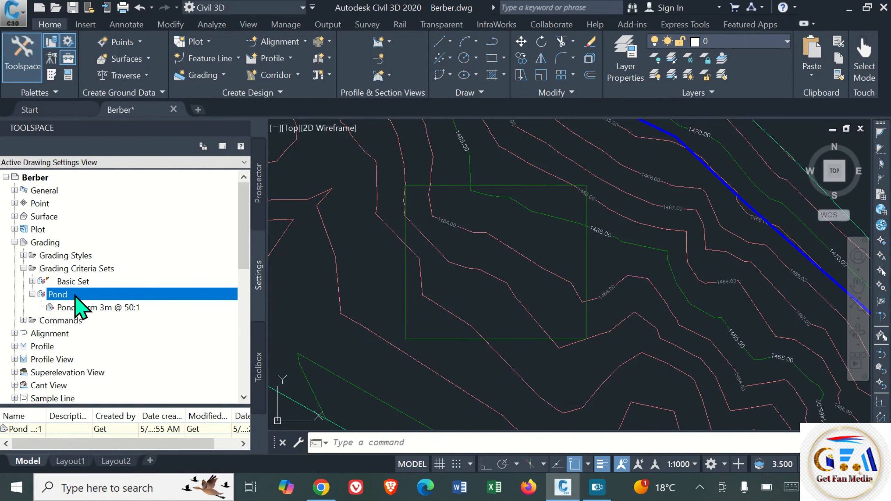
{"action": "right_click", "coordinate": [99, 298]}
{"action": "left_click", "coordinate": [131, 309]}
{"action": "left_click", "coordinate": [240, 107]}
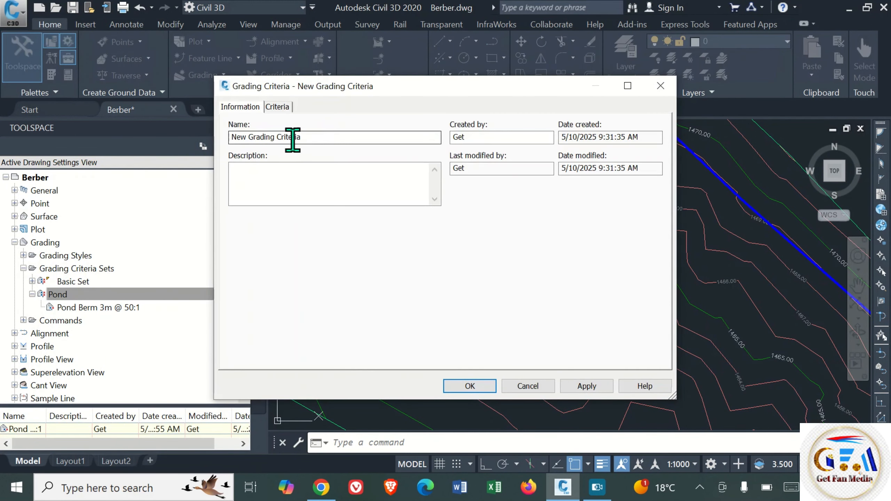
{"action": "triple_click", "coordinate": [296, 137]}
{"action": "type", "text": "Pon"}
{"action": "key", "text": "BackSpace"}
{"action": "key", "text": "BackSpace"}
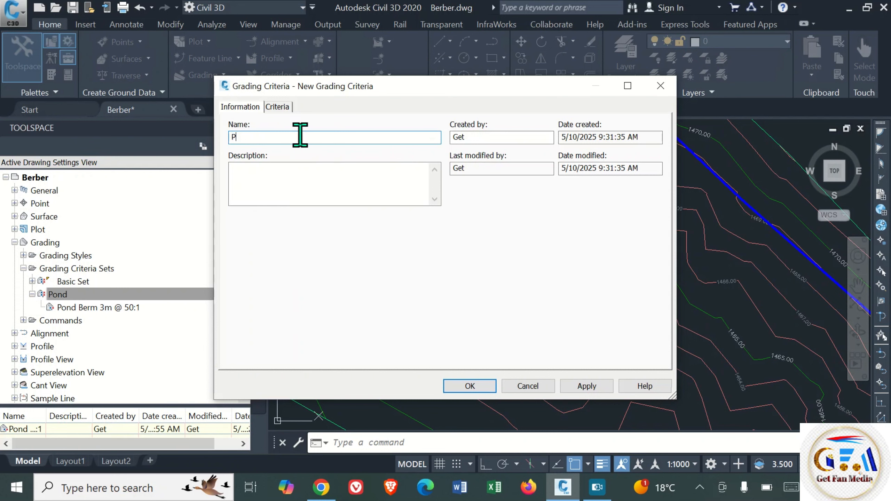
{"action": "type", "text": "Surface"}
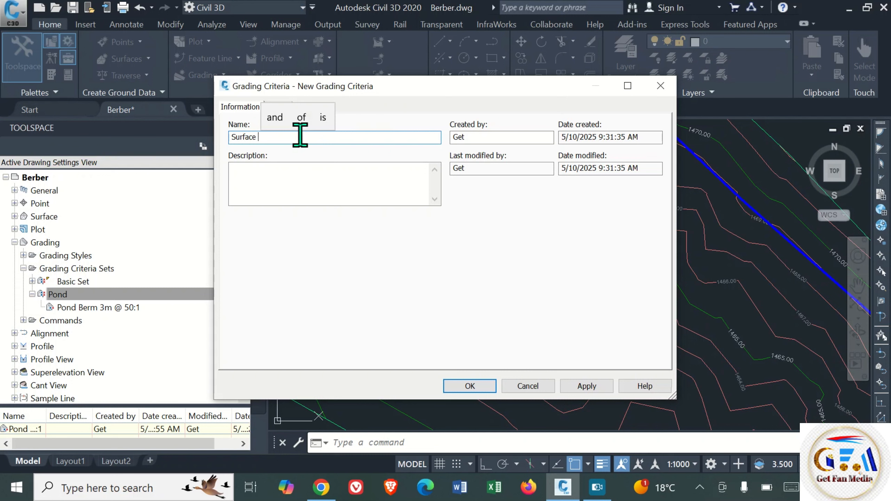
{"action": "type", "text": " @ 1:3"}
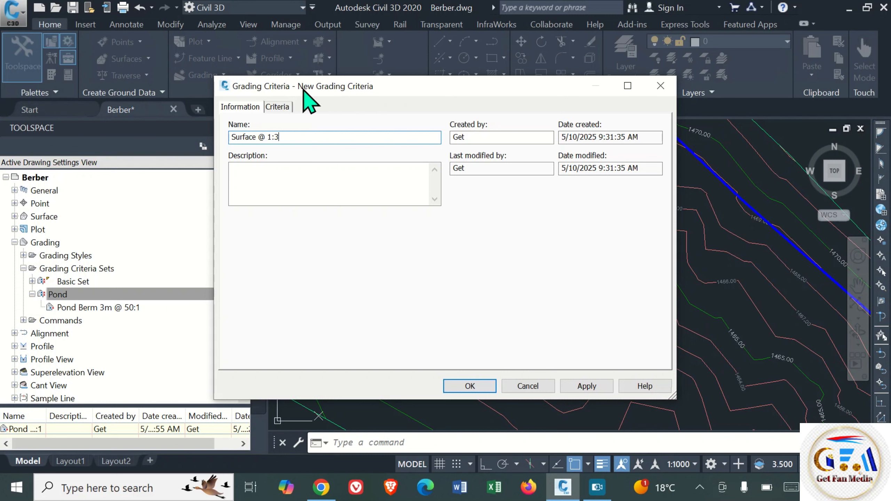
Set the Surface @ 1:3 criteria's target to Surface with cut and fill slopes of 3:1, and save it.
{"action": "left_click", "coordinate": [277, 108]}
{"action": "left_click", "coordinate": [441, 159]}
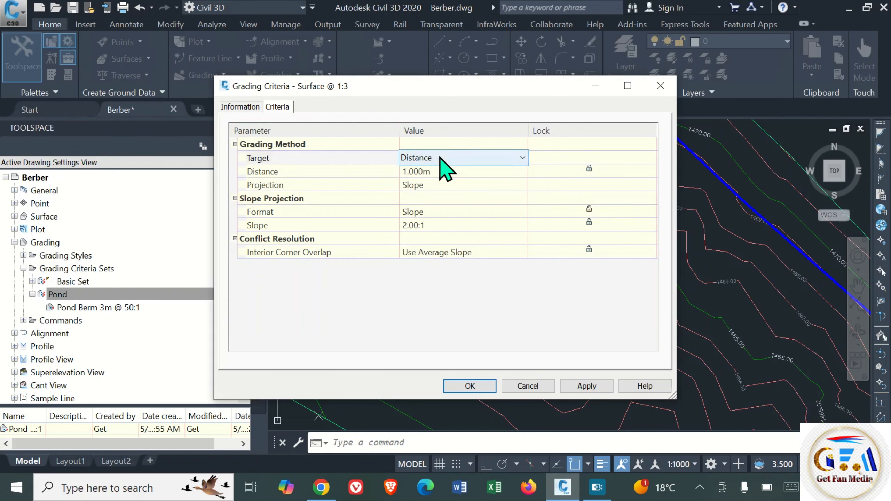
{"action": "left_click", "coordinate": [441, 158]}
{"action": "left_click", "coordinate": [426, 173]}
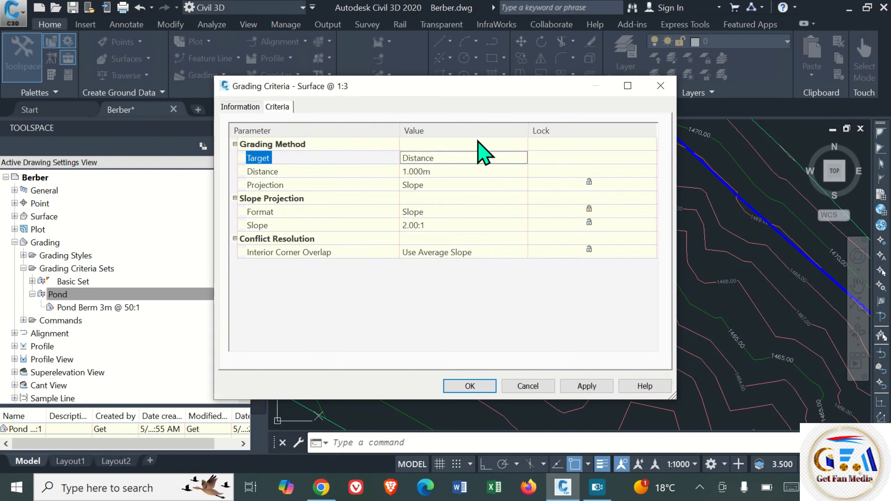
{"action": "left_click", "coordinate": [425, 224]}
{"action": "type", "text": "3"}
{"action": "left_click", "coordinate": [436, 265]}
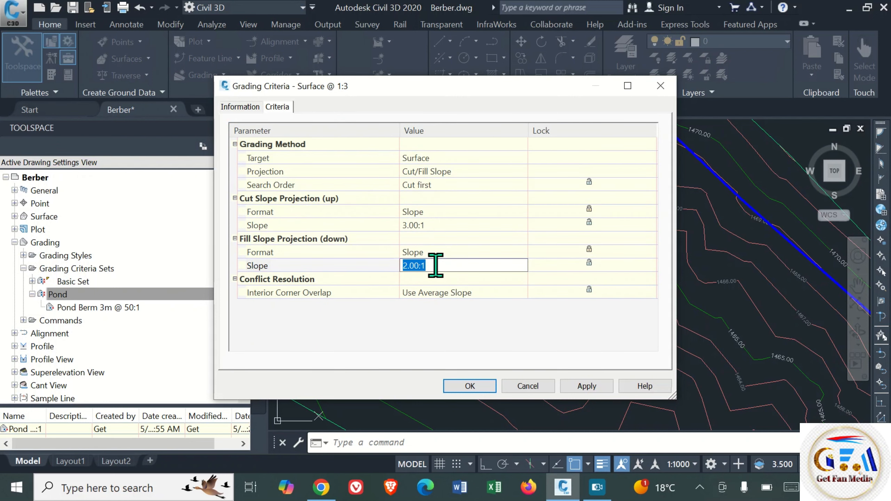
{"action": "type", "text": "3"}
{"action": "left_click", "coordinate": [470, 386]}
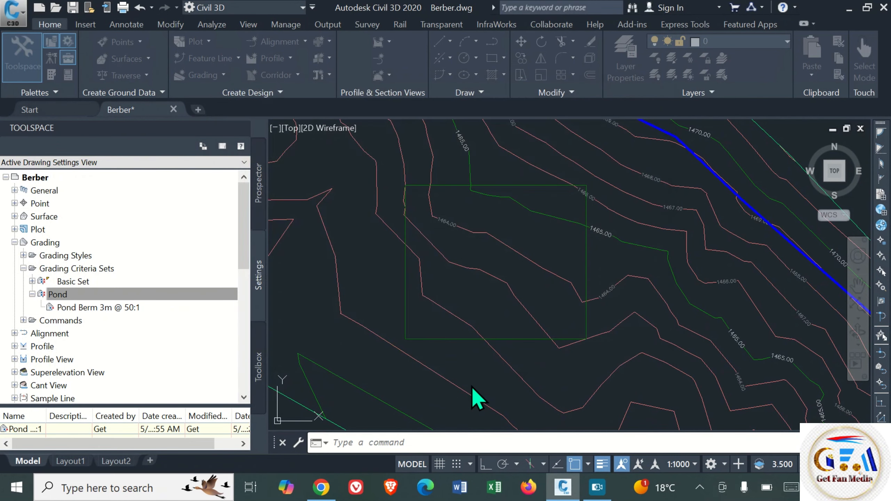
Add a third grading criteria named Pond depth 2.5m to the Pond criteria set.
{"action": "right_click", "coordinate": [78, 295]}
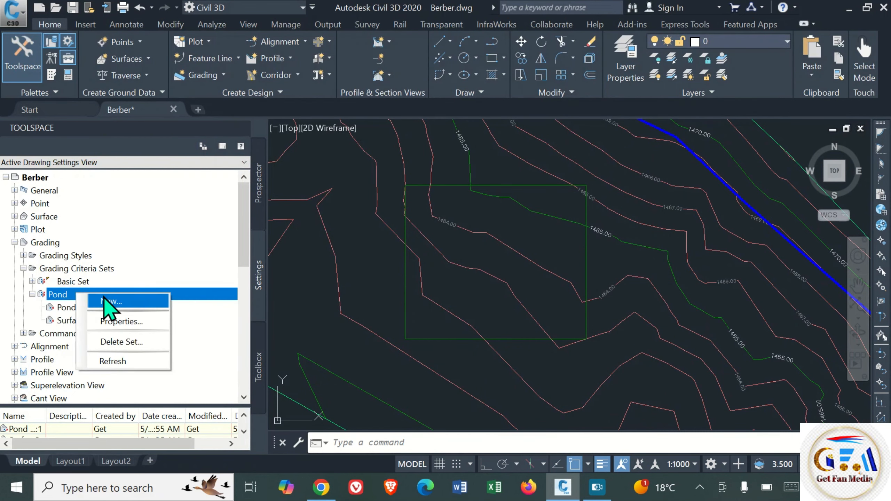
{"action": "left_click", "coordinate": [111, 302]}
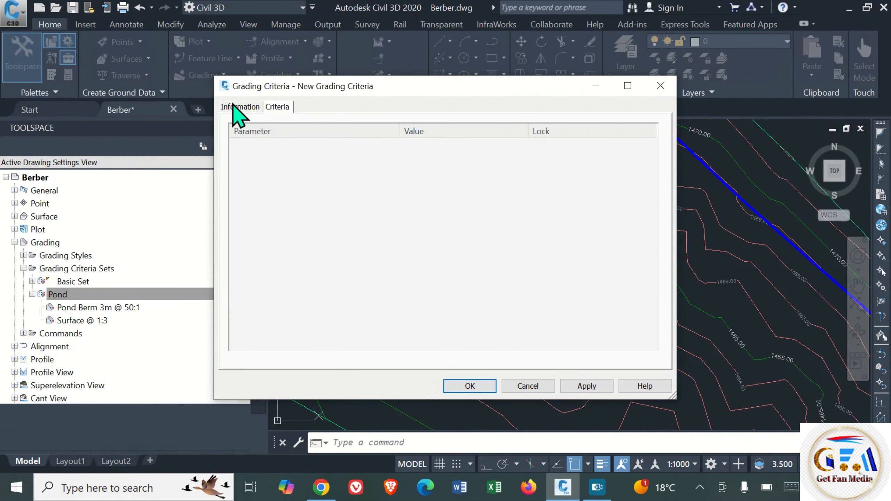
{"action": "left_click", "coordinate": [232, 106]}
{"action": "type", "text": "Pon"}
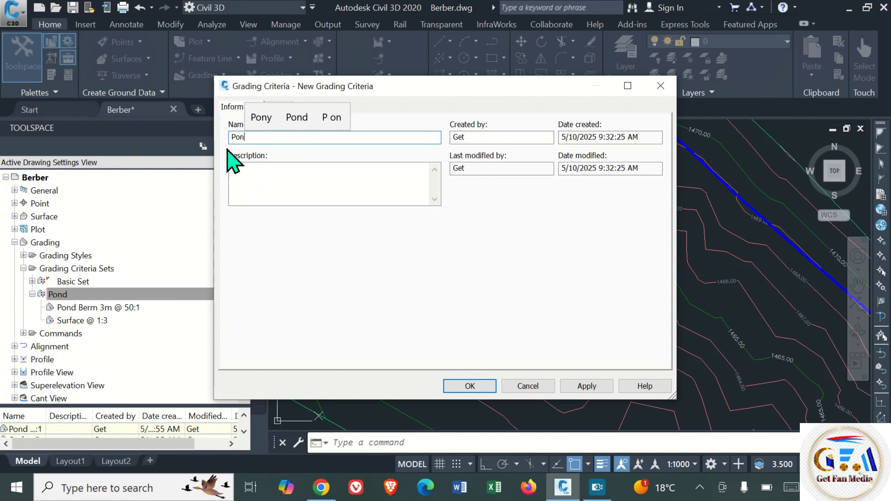
{"action": "type", "text": "d depth 2.5m"}
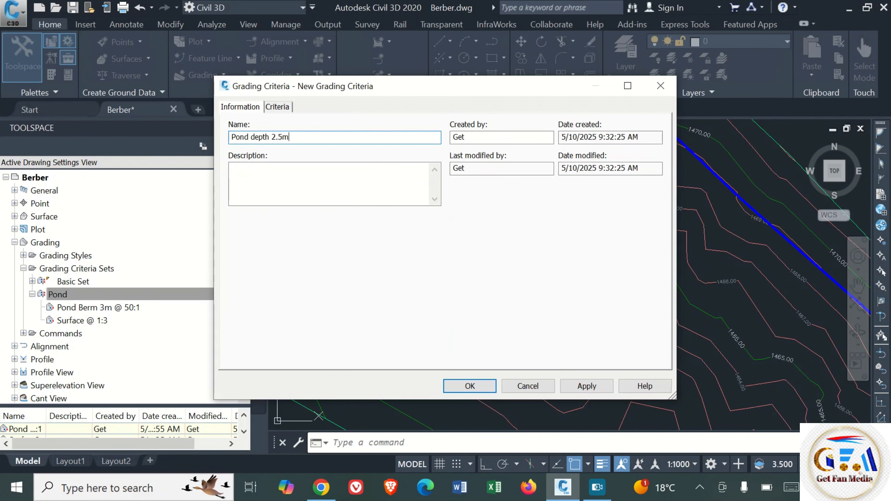
Set the Pond depth 2.5m criteria's target to Relative Level with a value of -2.5 m.
{"action": "left_click", "coordinate": [279, 106]}
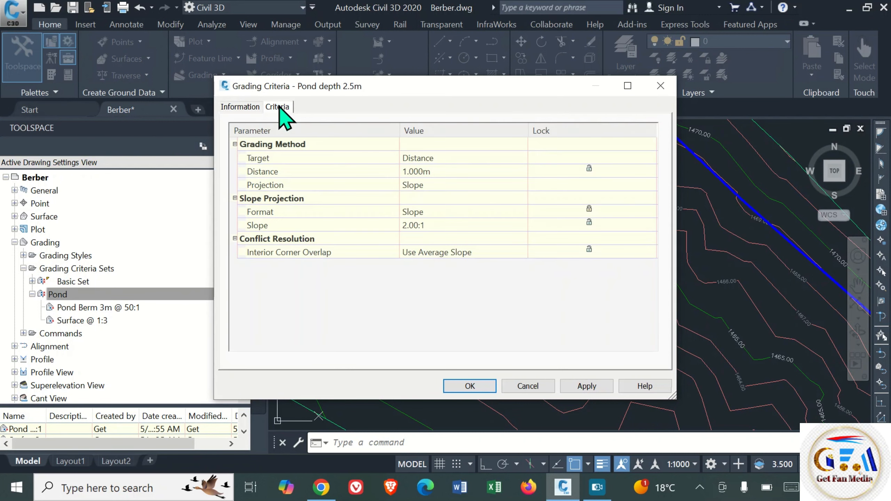
{"action": "left_click", "coordinate": [447, 163]}
{"action": "left_click", "coordinate": [445, 158]}
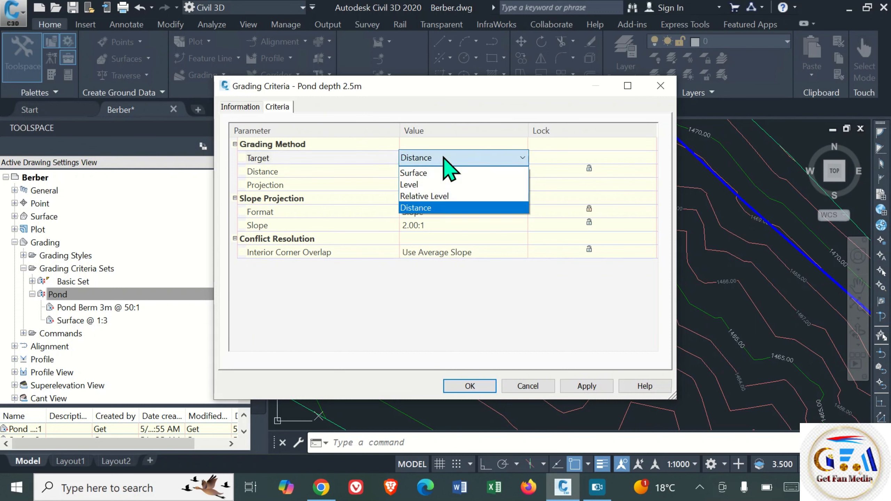
{"action": "left_click", "coordinate": [437, 196]}
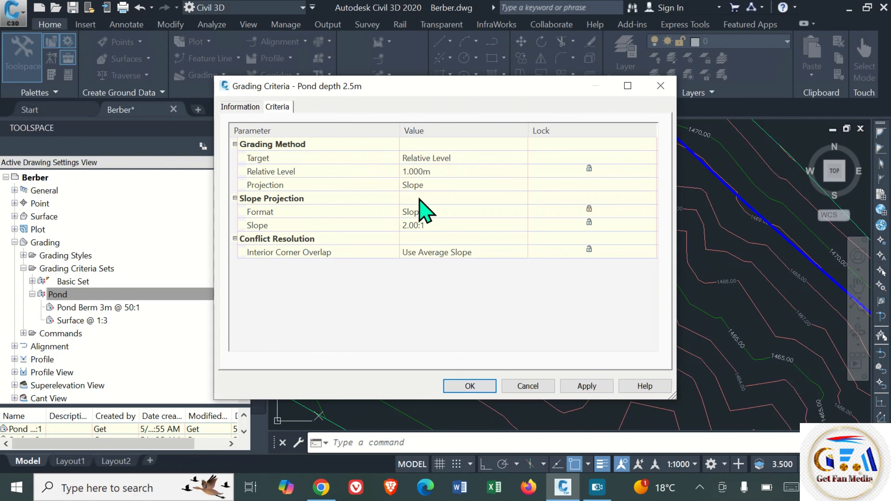
{"action": "left_click", "coordinate": [428, 171]}
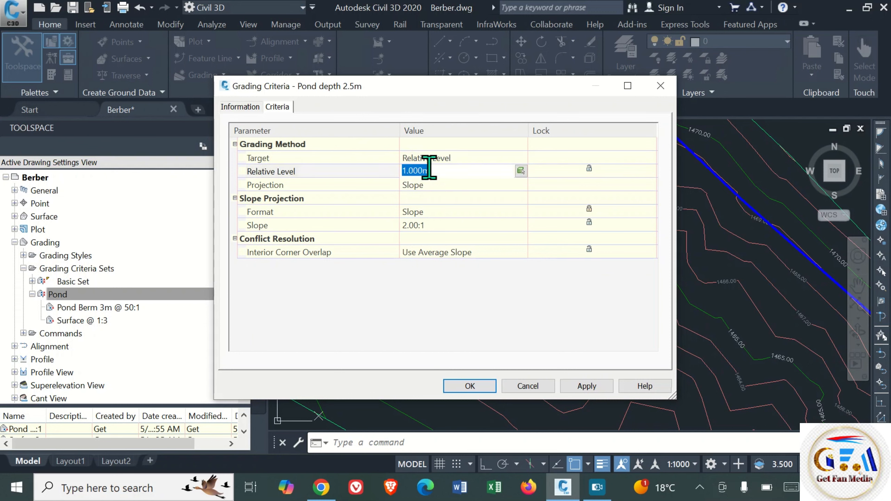
{"action": "type", "text": "-2"}
Set the Pond depth 2.5m criteria's slope to 3:1 and save the criteria.
{"action": "left_click", "coordinate": [421, 225]}
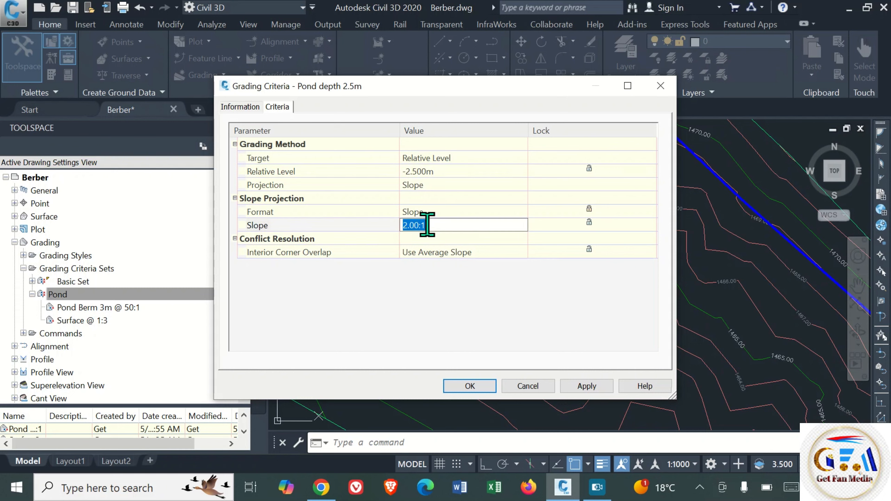
{"action": "type", "text": "3"}
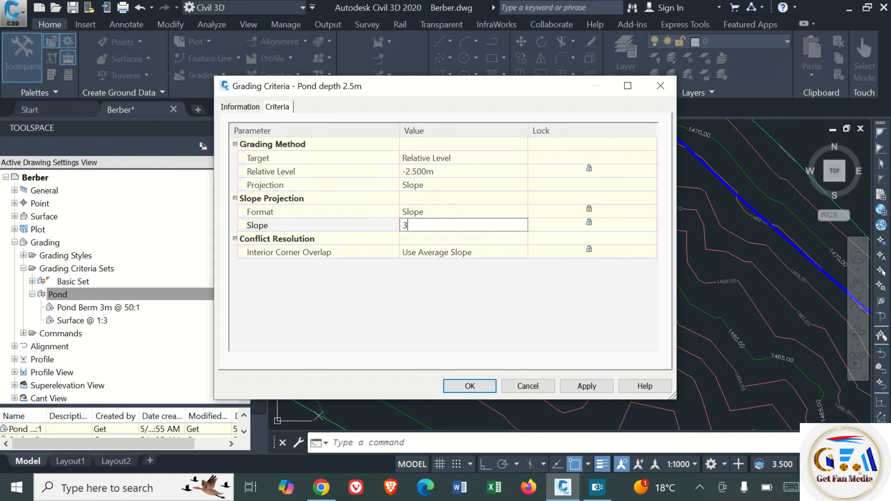
{"action": "left_click", "coordinate": [485, 203]}
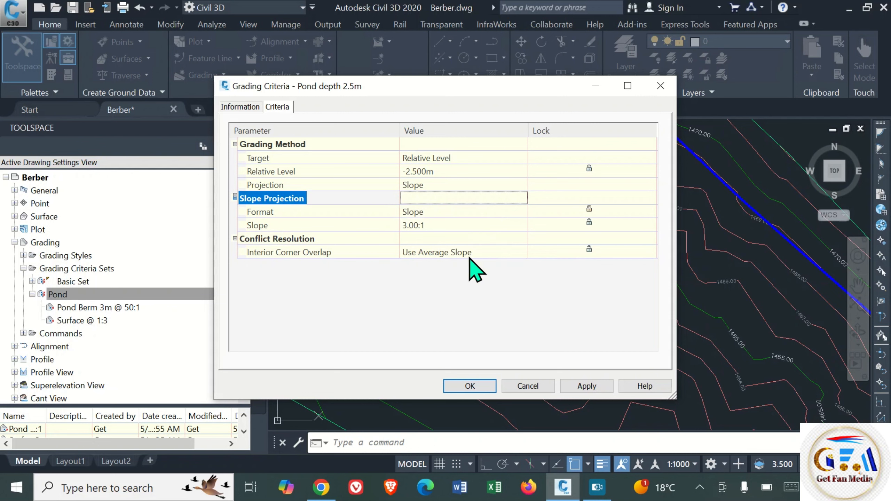
{"action": "left_click", "coordinate": [472, 386]}
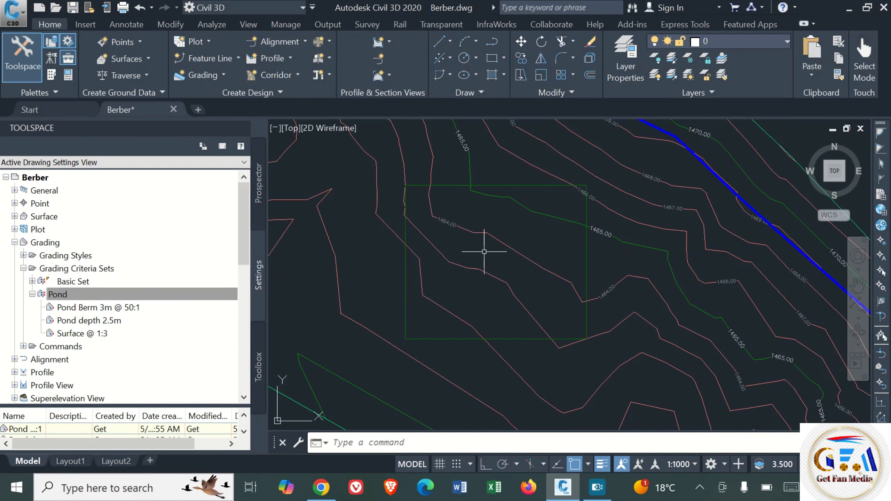
Start a new triangulation surface in the drawing and name it Pond.
{"action": "left_click", "coordinate": [260, 194]}
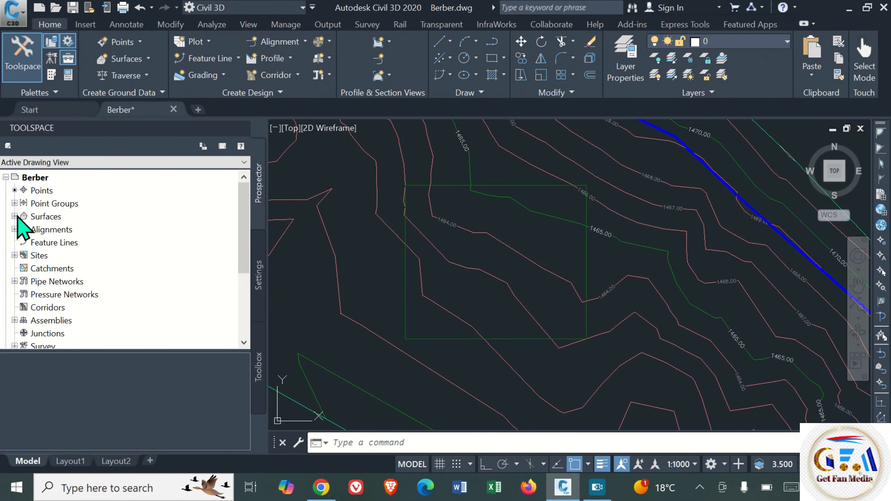
{"action": "left_click", "coordinate": [16, 217]}
{"action": "right_click", "coordinate": [54, 216]}
{"action": "left_click", "coordinate": [94, 224]}
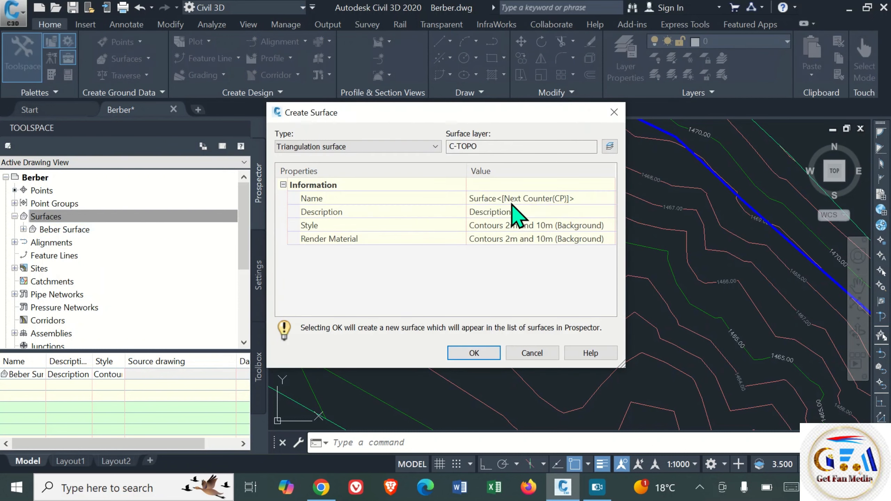
{"action": "left_click", "coordinate": [542, 199]}
{"action": "type", "text": "Po"}
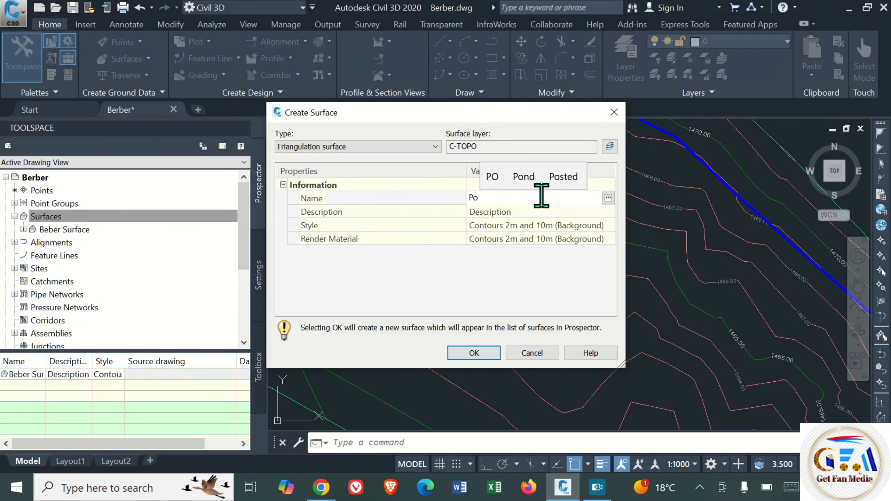
{"action": "type", "text": "nd"}
Assign the Contours 1m and 5m (Background) style to the Pond surface and create it.
{"action": "left_click", "coordinate": [610, 225]}
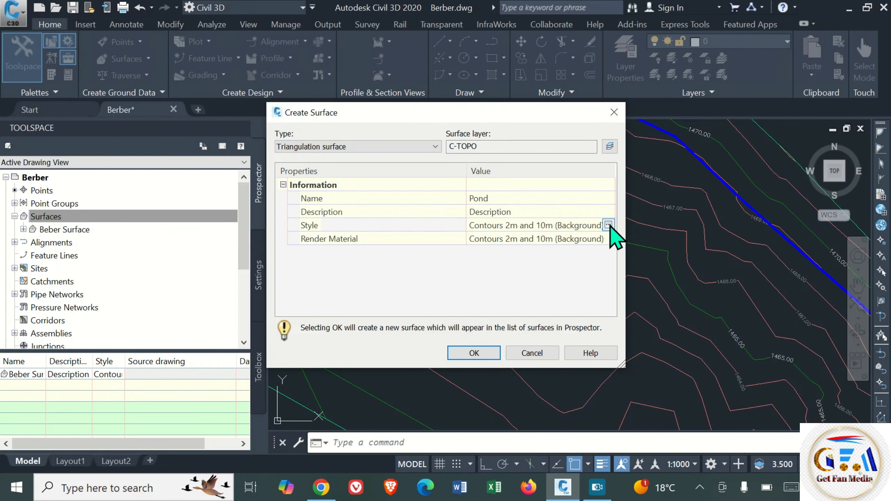
{"action": "left_click", "coordinate": [609, 225]}
{"action": "left_click", "coordinate": [472, 234]}
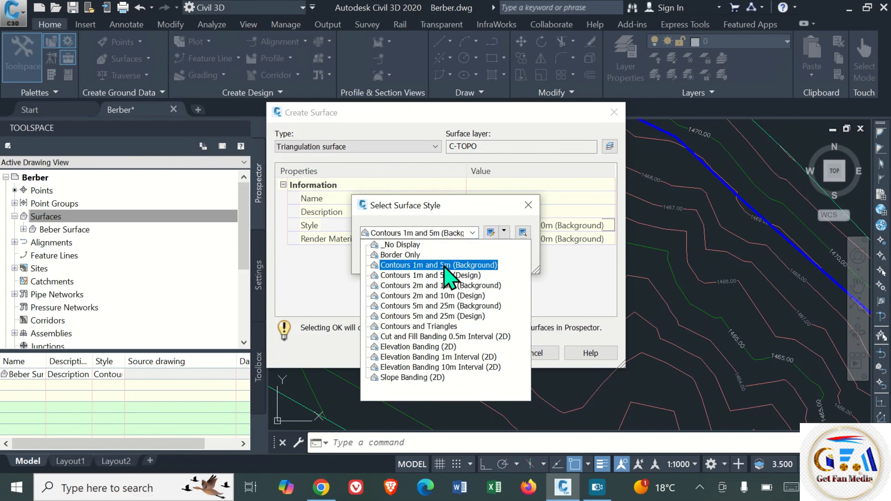
{"action": "left_click", "coordinate": [451, 270]}
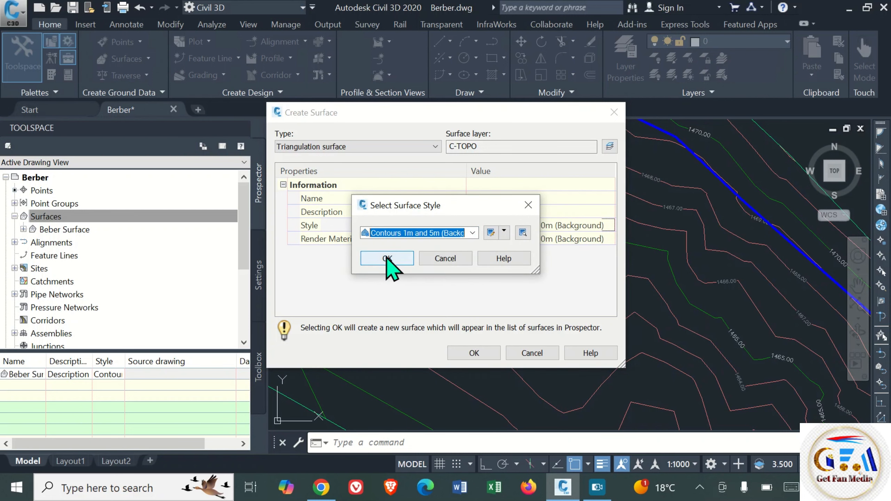
{"action": "left_click", "coordinate": [372, 259]}
{"action": "left_click", "coordinate": [474, 353]}
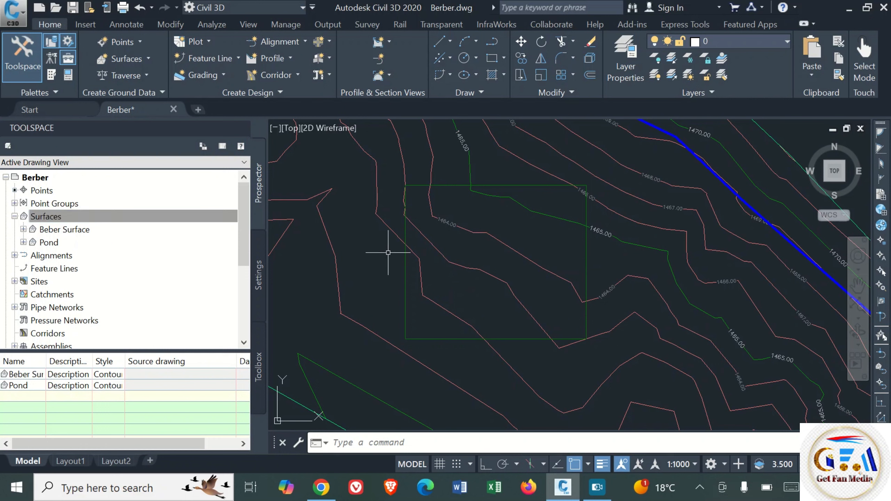
Add contour labels to Beber Surface along a diagonal line crossing the rectangular feature line.
{"action": "left_click", "coordinate": [406, 278]}
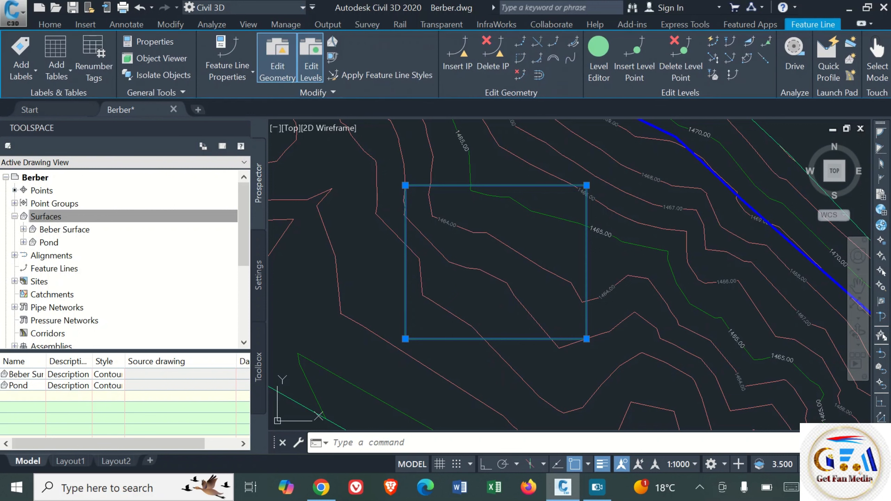
{"action": "left_click", "coordinate": [78, 221]}
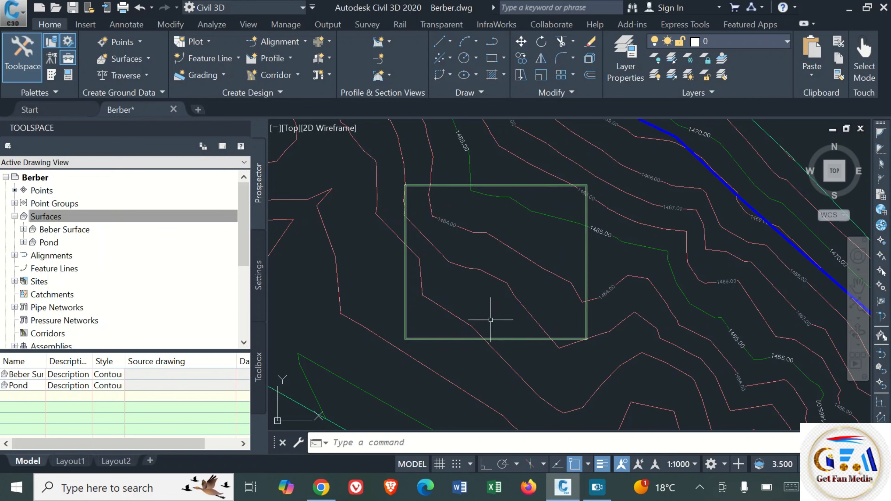
{"action": "left_click", "coordinate": [503, 299]}
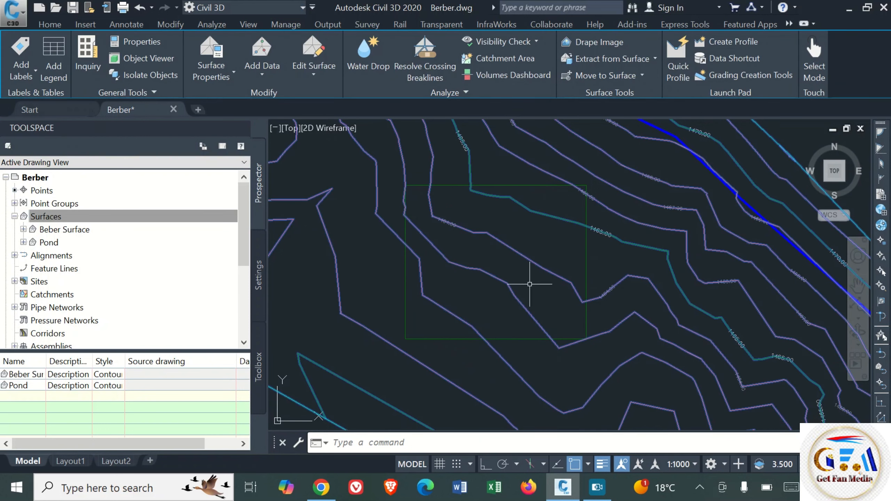
{"action": "left_click", "coordinate": [25, 70]}
{"action": "left_click", "coordinate": [71, 262]}
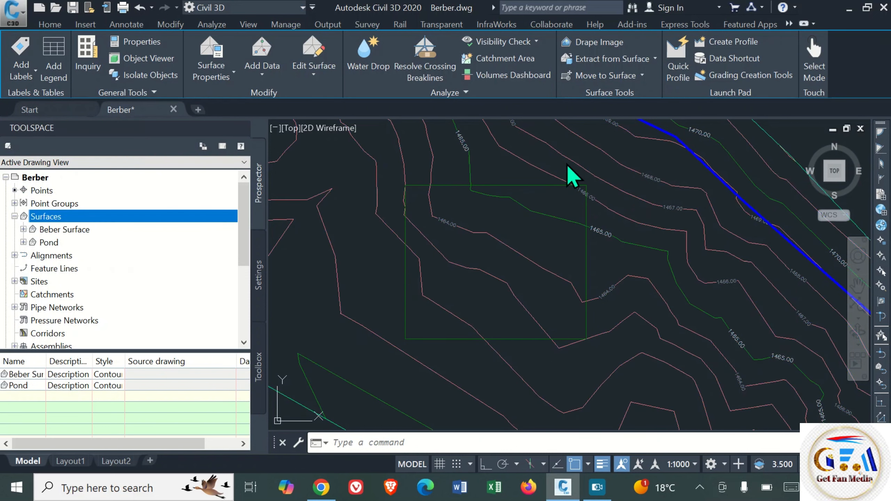
{"action": "left_click", "coordinate": [558, 133]}
{"action": "left_click", "coordinate": [406, 380]}
Examine the ground contour levels at the corners and inside the rectangular feature line.
{"action": "scroll", "coordinate": [406, 380], "scroll_direction": "up", "scroll_amount": 5}
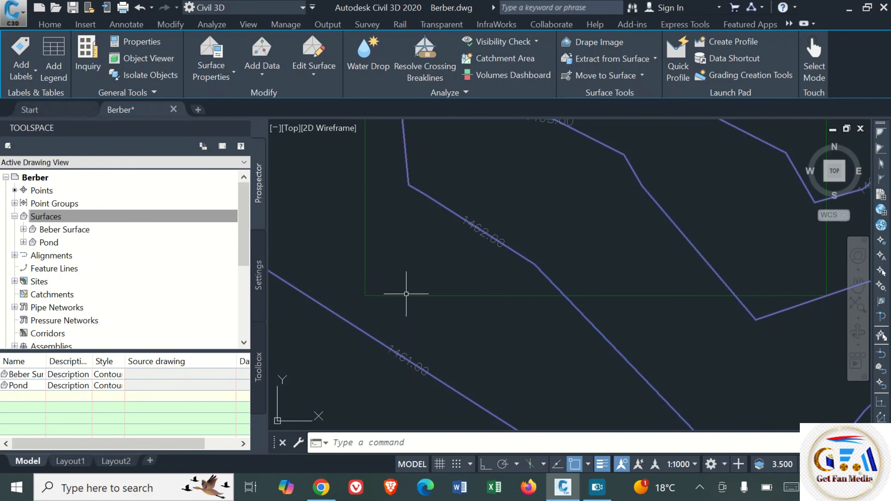
{"action": "scroll", "coordinate": [406, 294], "scroll_direction": "down", "scroll_amount": 4}
{"action": "scroll", "coordinate": [517, 196], "scroll_direction": "up", "scroll_amount": 2}
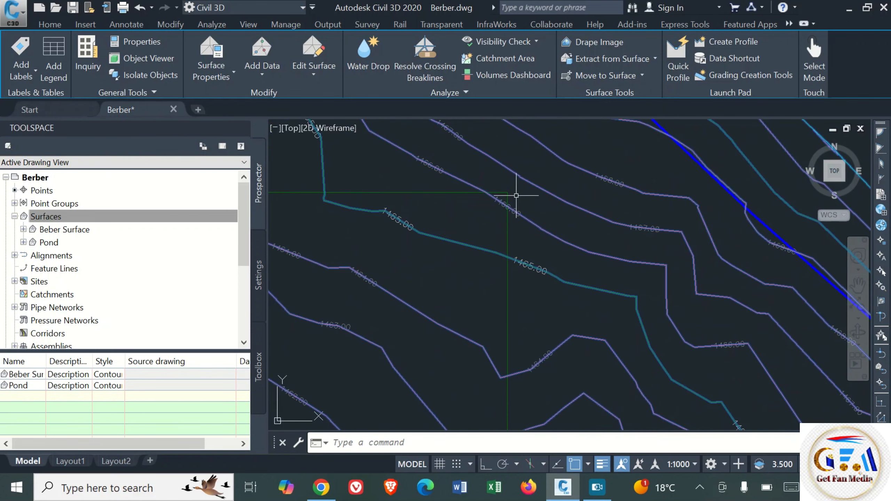
{"action": "scroll", "coordinate": [517, 199], "scroll_direction": "up", "scroll_amount": 2}
{"action": "scroll", "coordinate": [495, 222], "scroll_direction": "up", "scroll_amount": 2}
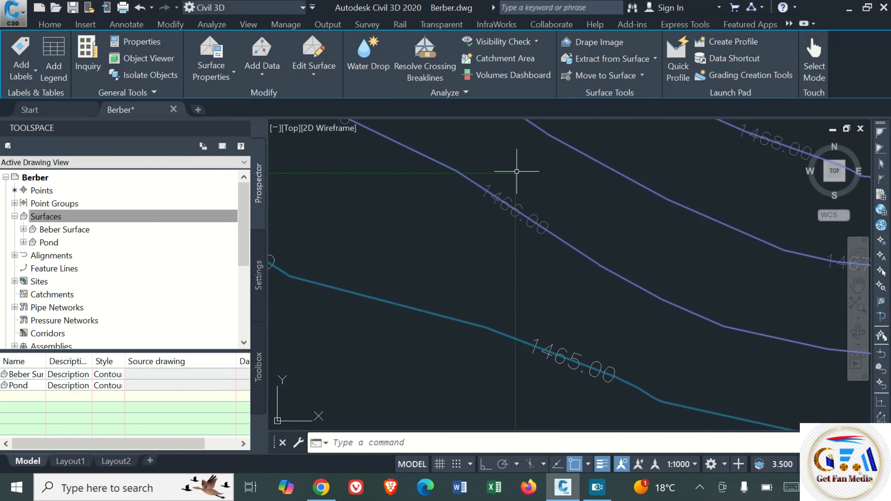
{"action": "scroll", "coordinate": [435, 280], "scroll_direction": "down", "scroll_amount": 3}
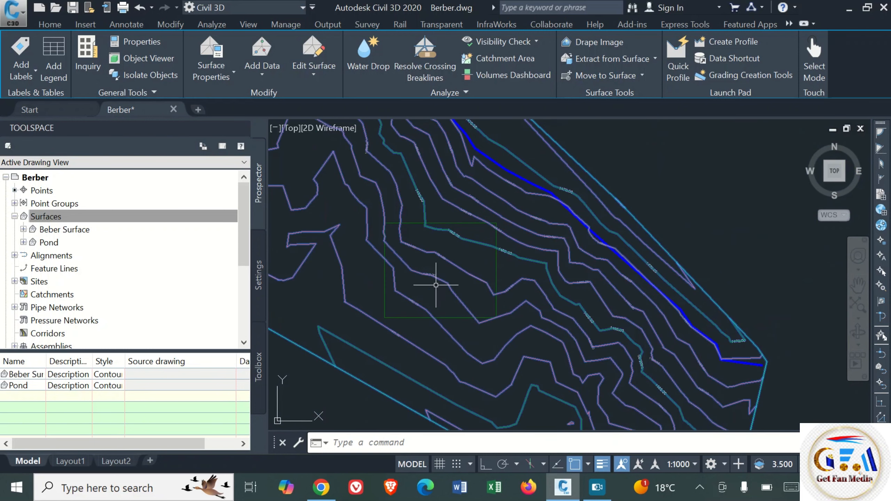
{"action": "scroll", "coordinate": [437, 281], "scroll_direction": "up", "scroll_amount": 4}
{"action": "scroll", "coordinate": [358, 268], "scroll_direction": "up", "scroll_amount": 4}
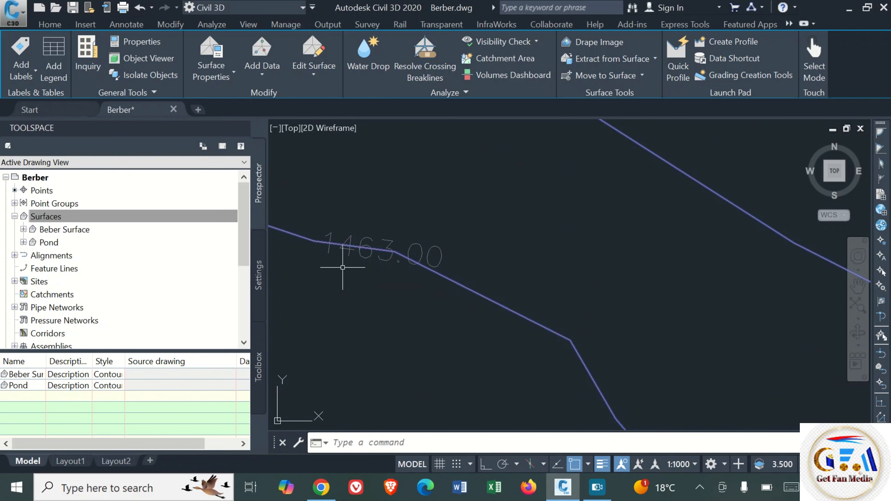
{"action": "scroll", "coordinate": [441, 317], "scroll_direction": "down", "scroll_amount": 5}
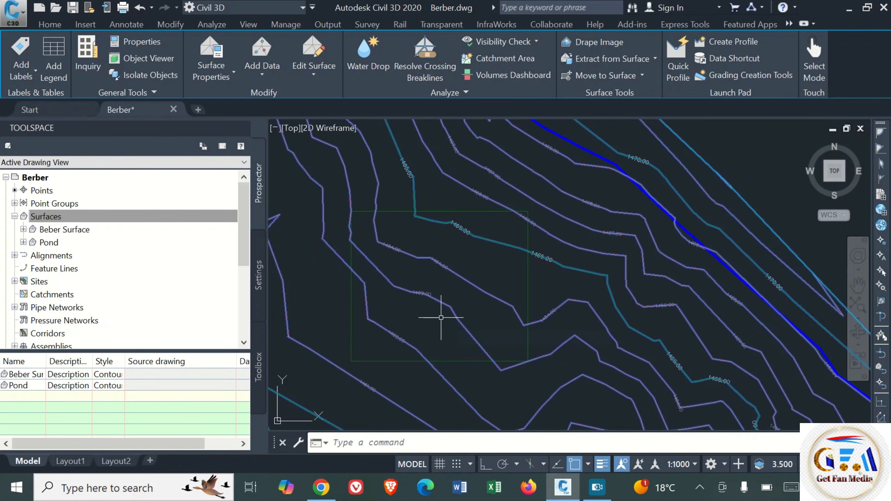
Set the level at the rectangular feature line's starting point to 1463 m with the Level Editor.
{"action": "key", "text": "Escape"}
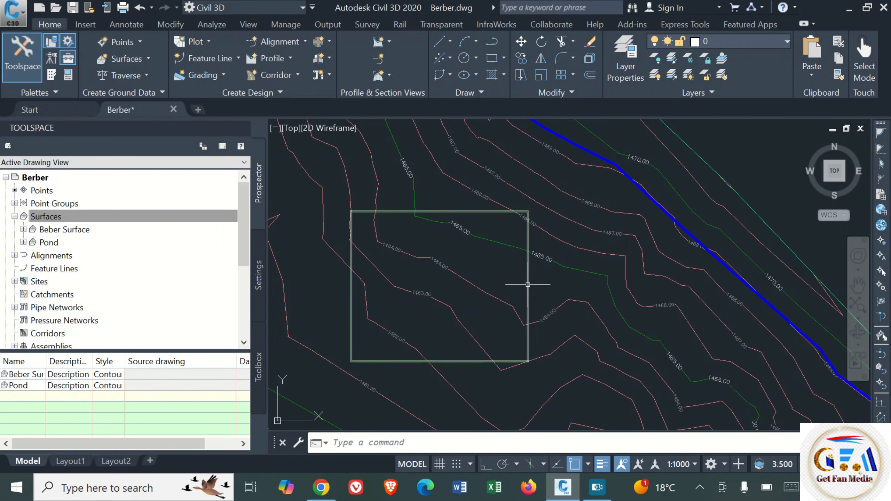
{"action": "left_click", "coordinate": [528, 285]}
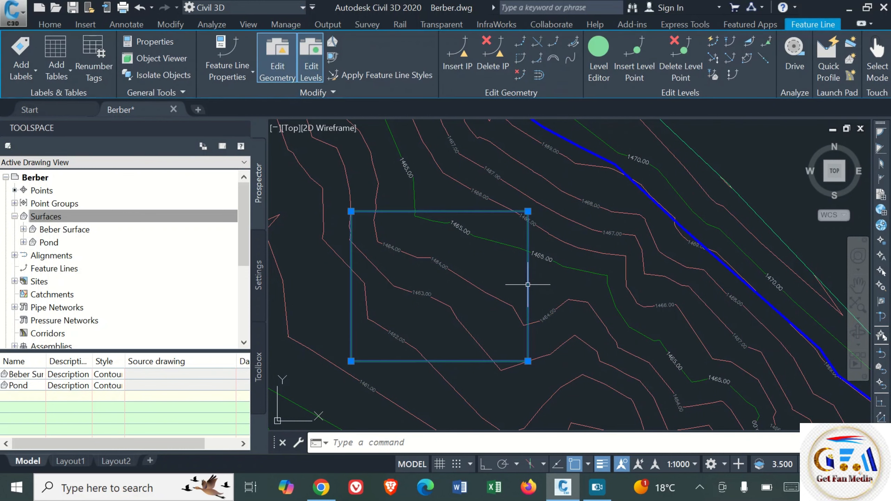
{"action": "left_click", "coordinate": [598, 70]}
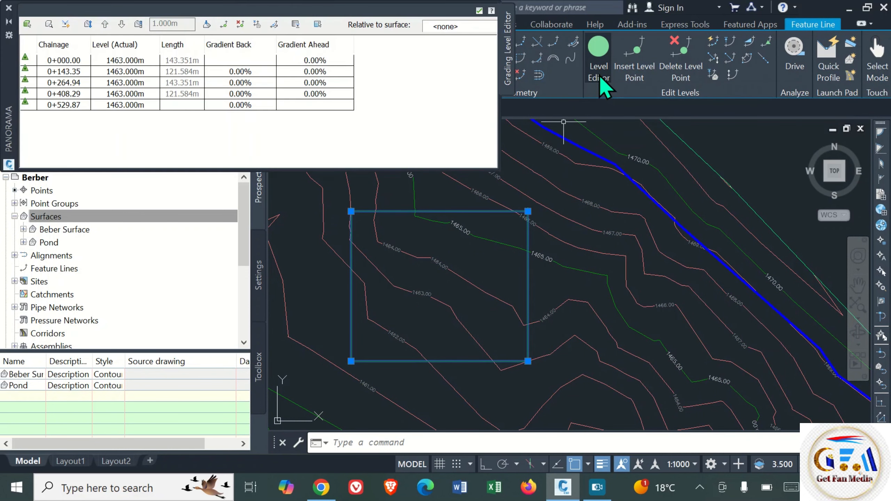
{"action": "left_click", "coordinate": [123, 62]}
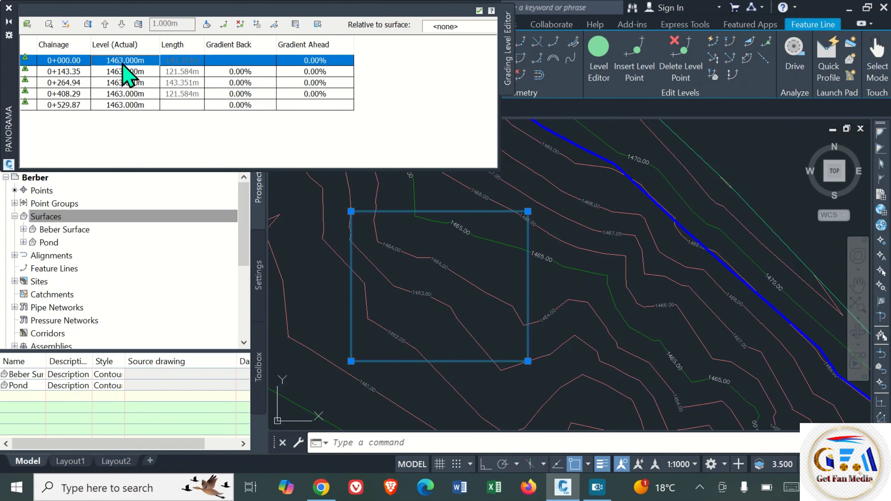
{"action": "left_click", "coordinate": [123, 105], "text": "shift"}
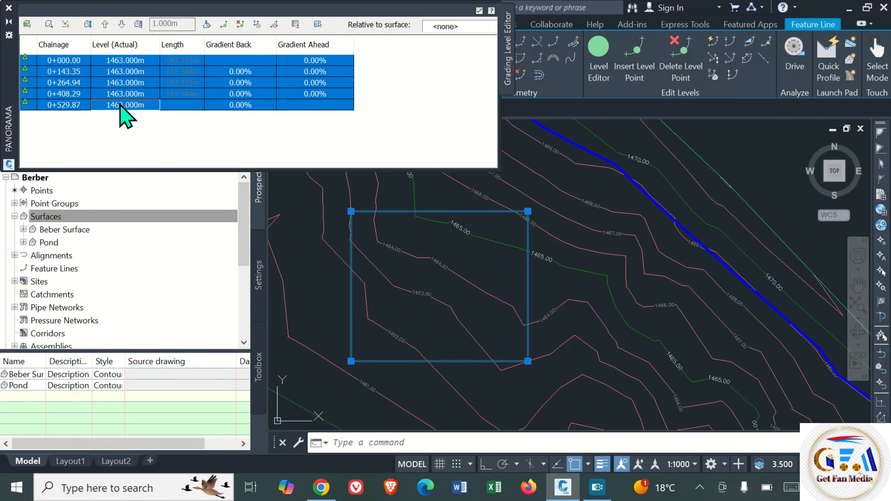
{"action": "left_click", "coordinate": [123, 60]}
{"action": "type", "text": "1"}
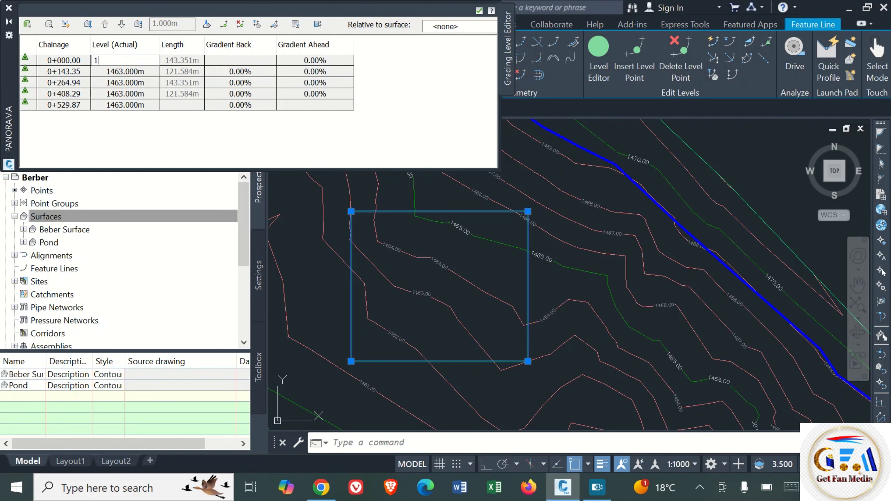
{"action": "type", "text": "463"}
{"action": "key", "text": "Return"}
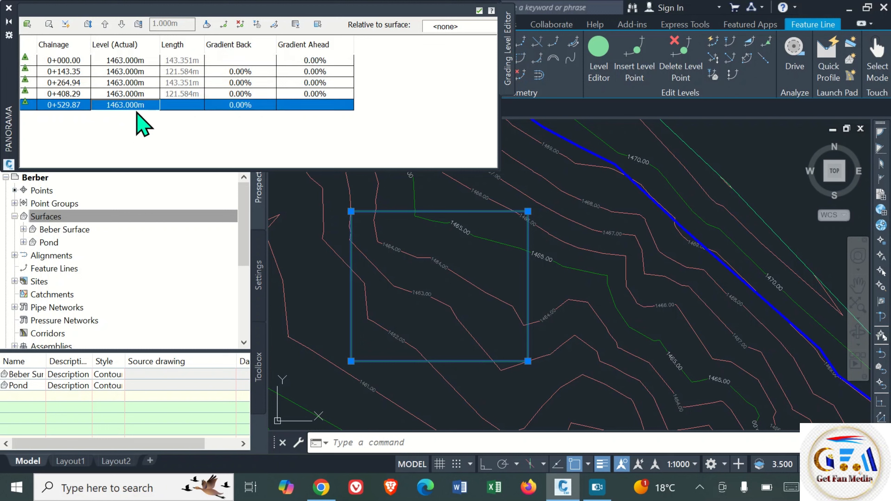
{"action": "left_click", "coordinate": [480, 10]}
{"action": "key", "text": "Escape"}
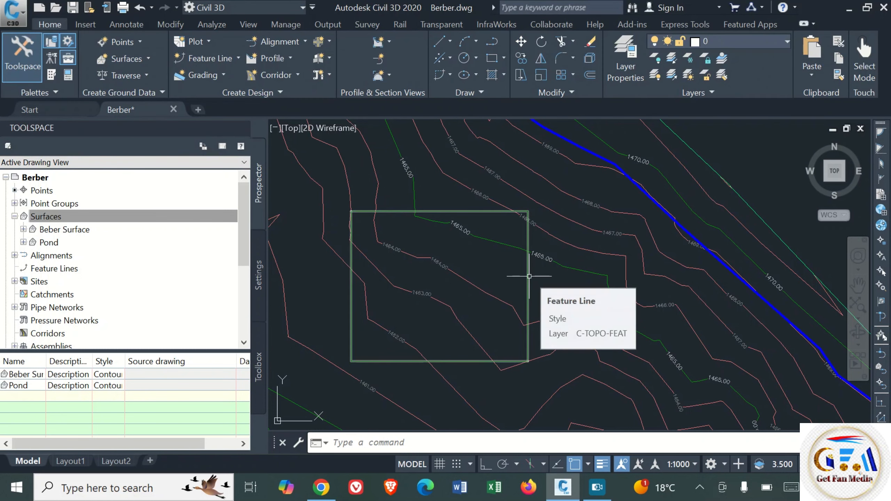
{"action": "left_click", "coordinate": [528, 277]}
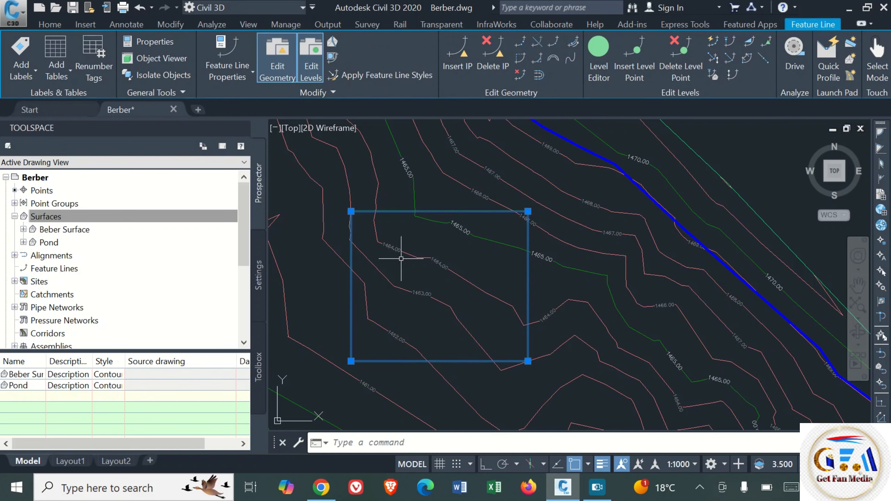
{"action": "key", "text": "Escape"}
Create a grading group named Grading Group pond in the Pond site, without automatic surface creation.
{"action": "left_click", "coordinate": [226, 74]}
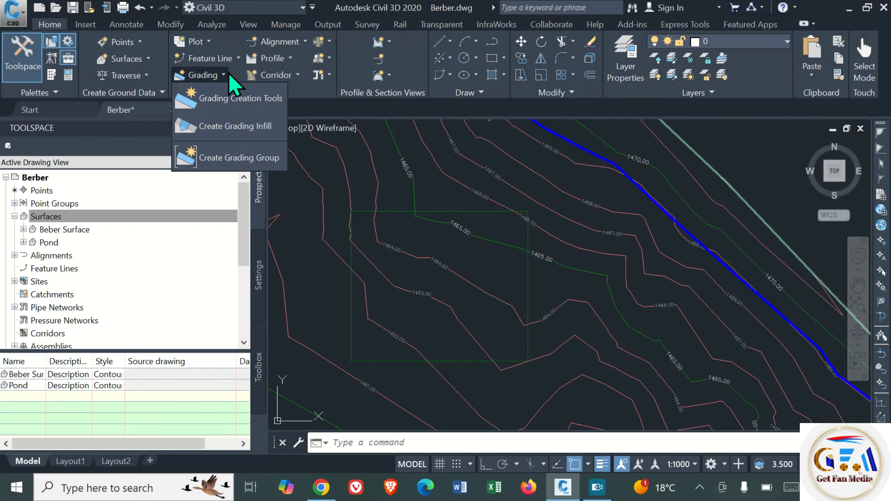
{"action": "left_click", "coordinate": [255, 101]}
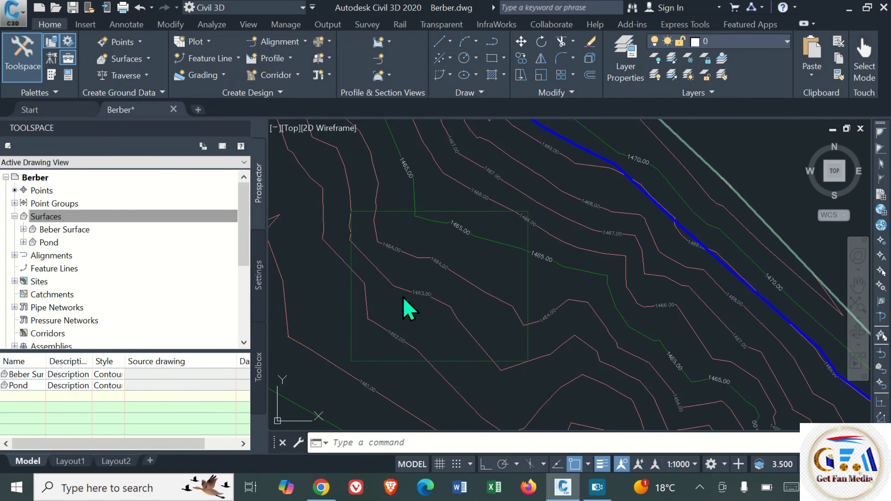
{"action": "left_click_drag", "start_coordinate": [268, 120], "coordinate": [316, 90]}
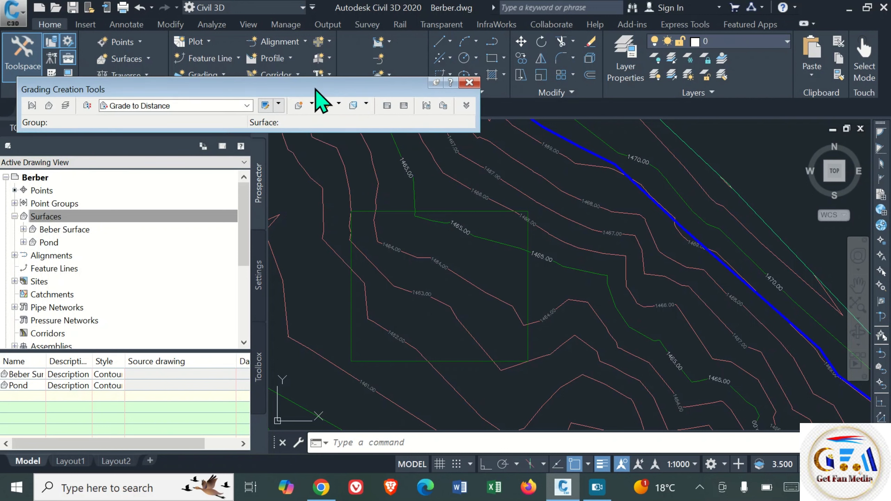
{"action": "left_click", "coordinate": [32, 106]}
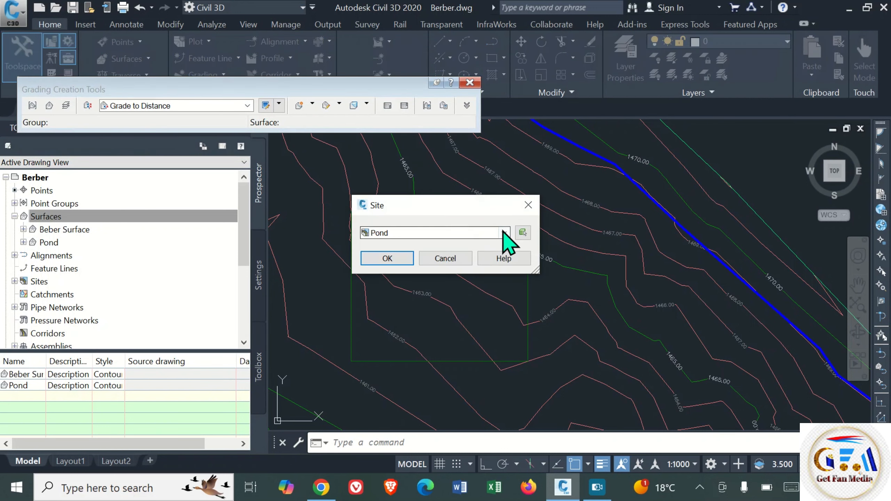
{"action": "left_click", "coordinate": [504, 233]}
{"action": "left_click", "coordinate": [404, 245]}
{"action": "left_click", "coordinate": [387, 258]}
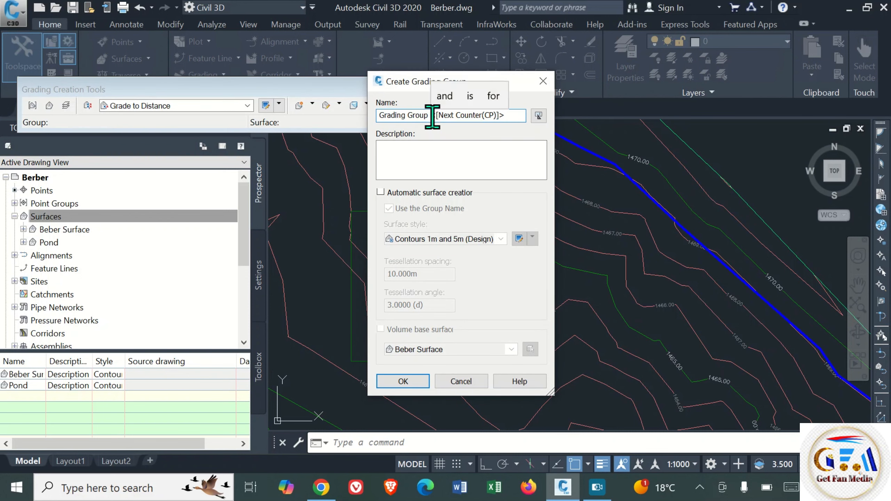
{"action": "left_click_drag", "start_coordinate": [515, 116], "coordinate": [429, 116]}
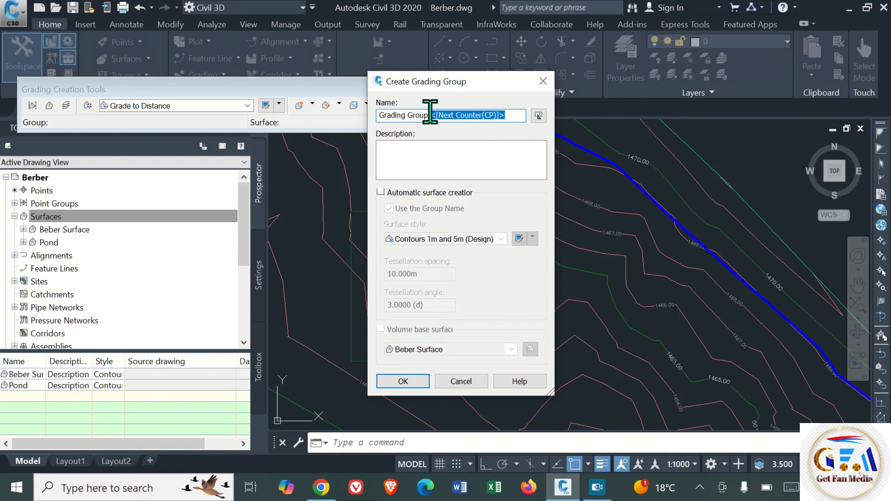
{"action": "type", "text": "pond"}
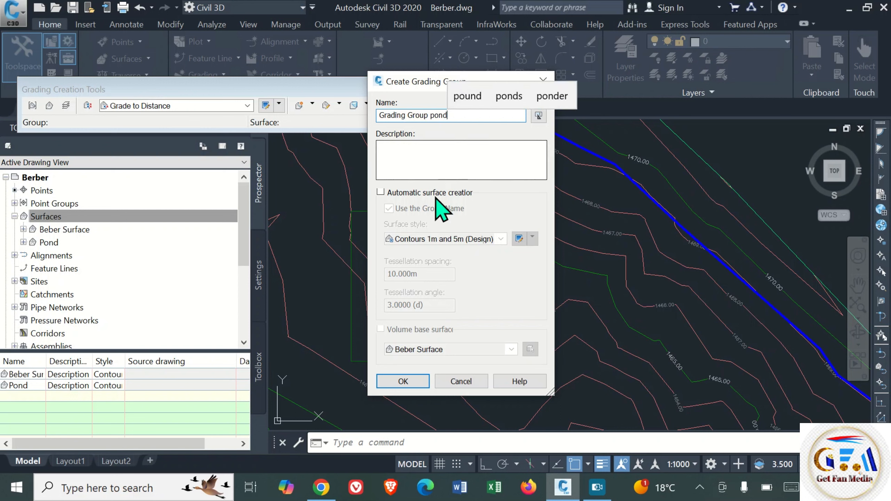
{"action": "left_click", "coordinate": [403, 383]}
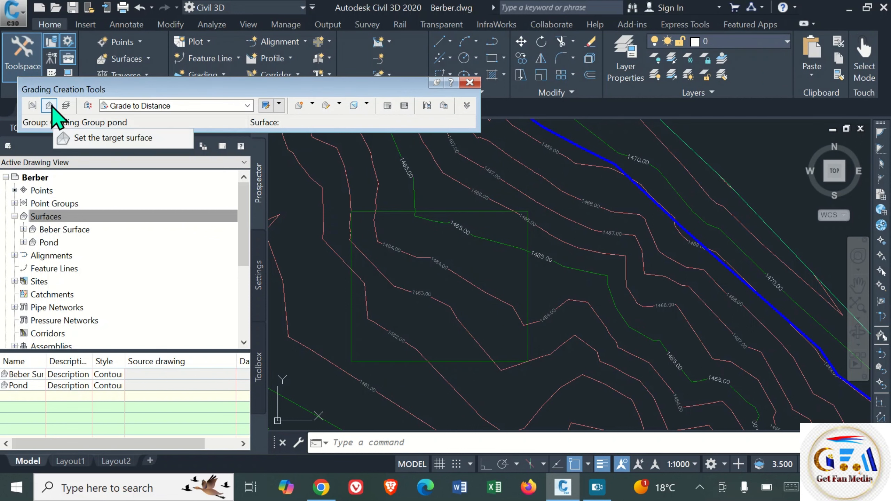
Set Beber Surface as the target surface for the pond grading group.
{"action": "left_click", "coordinate": [51, 107]}
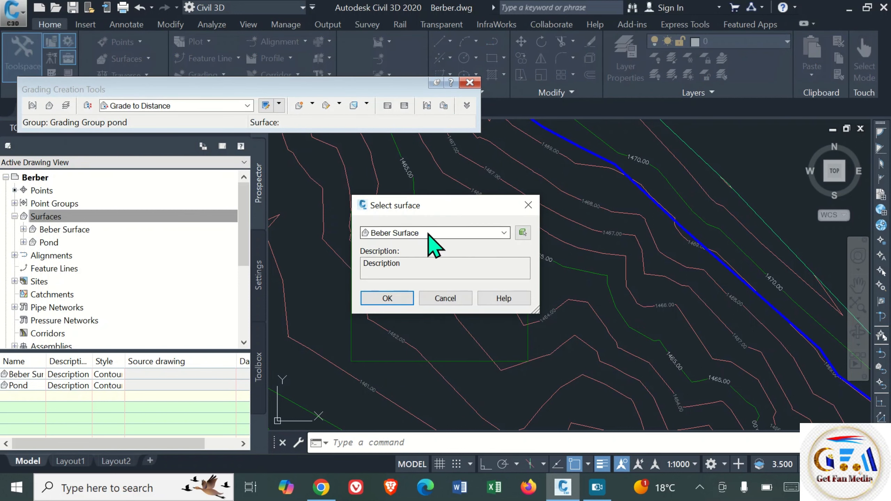
{"action": "left_click", "coordinate": [456, 232]}
{"action": "left_click", "coordinate": [407, 244]}
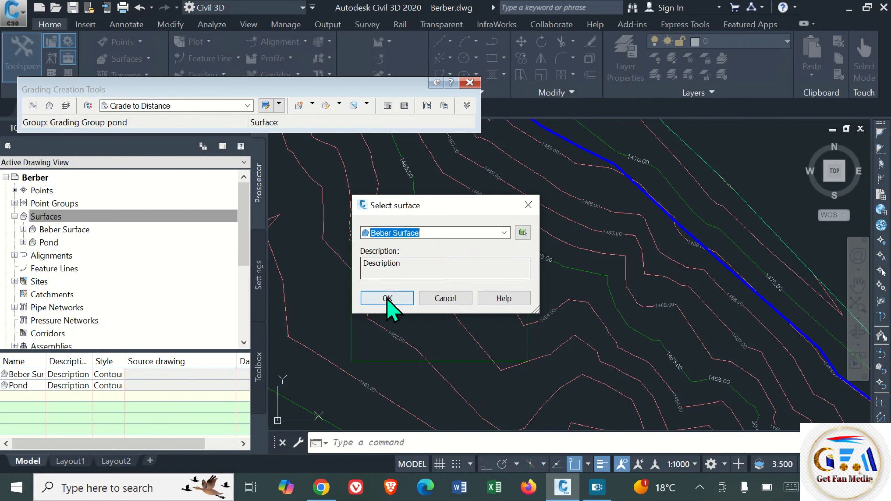
{"action": "left_click", "coordinate": [387, 298]}
{"action": "left_click", "coordinate": [308, 90]}
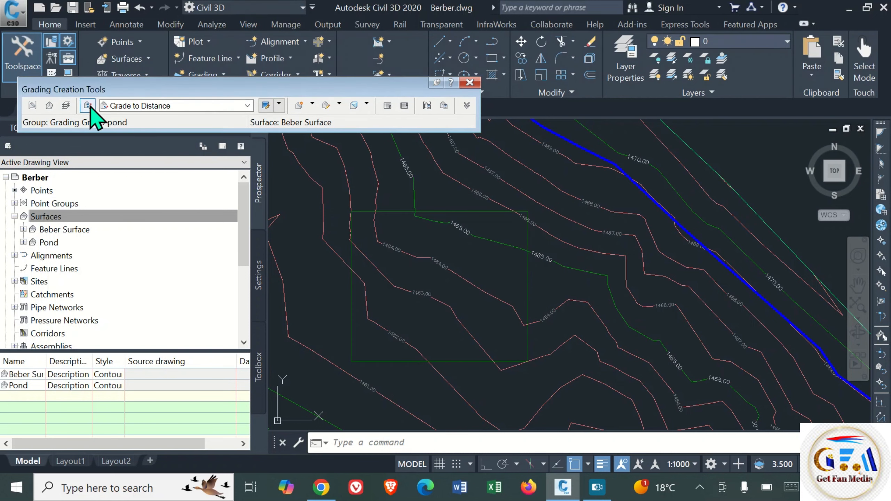
Choose the Pond criteria set for the grading.
{"action": "left_click", "coordinate": [88, 105]}
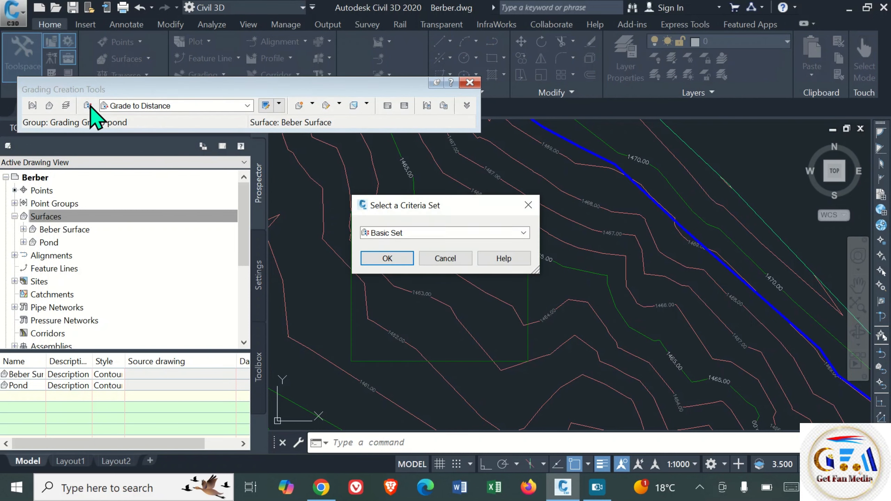
{"action": "left_click", "coordinate": [468, 233]}
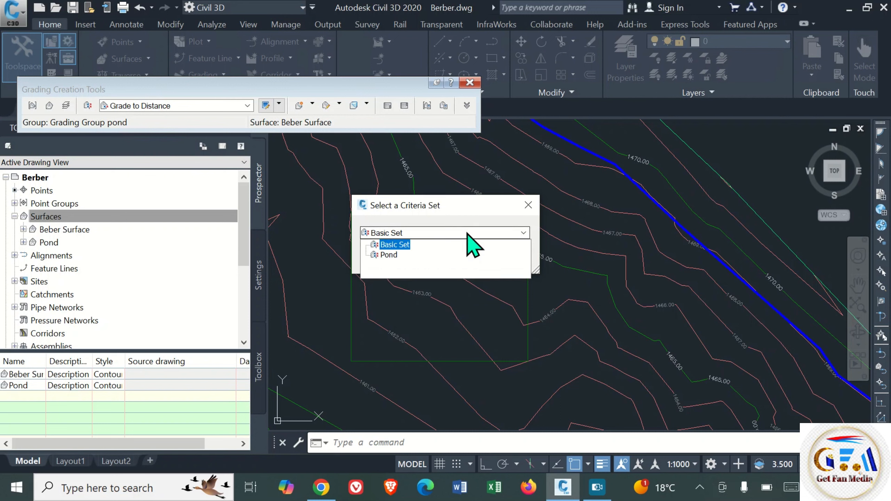
{"action": "left_click", "coordinate": [393, 256]}
{"action": "left_click", "coordinate": [385, 259]}
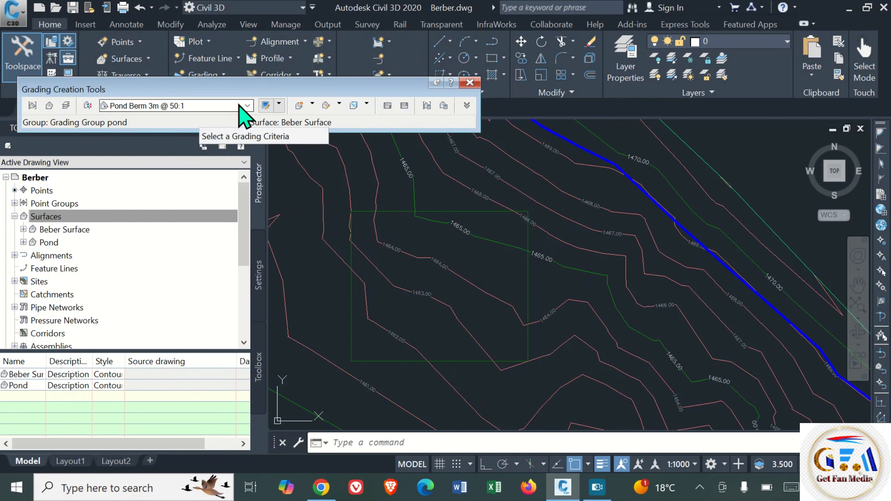
Grade outward from the rectangular feature line's entire length with Pond Berm 3m @ 50:1, using a 3 m distance and 50:1 slope.
{"action": "left_click", "coordinate": [254, 107]}
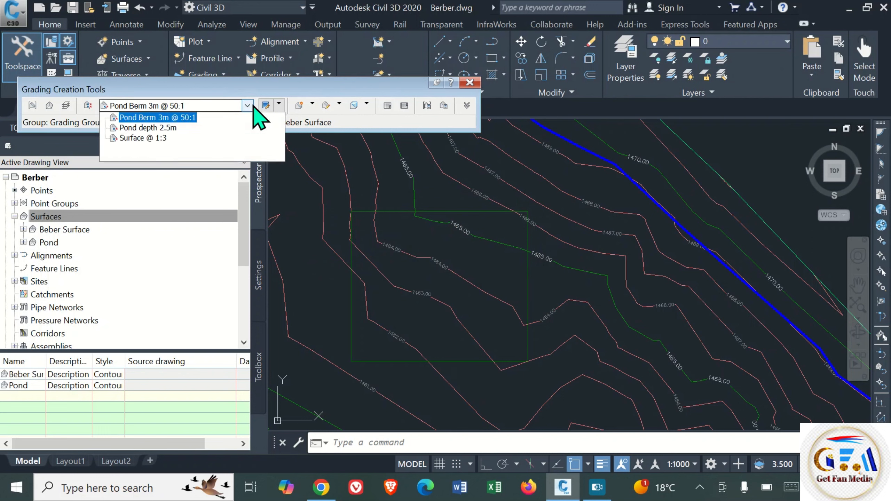
{"action": "left_click", "coordinate": [156, 119]}
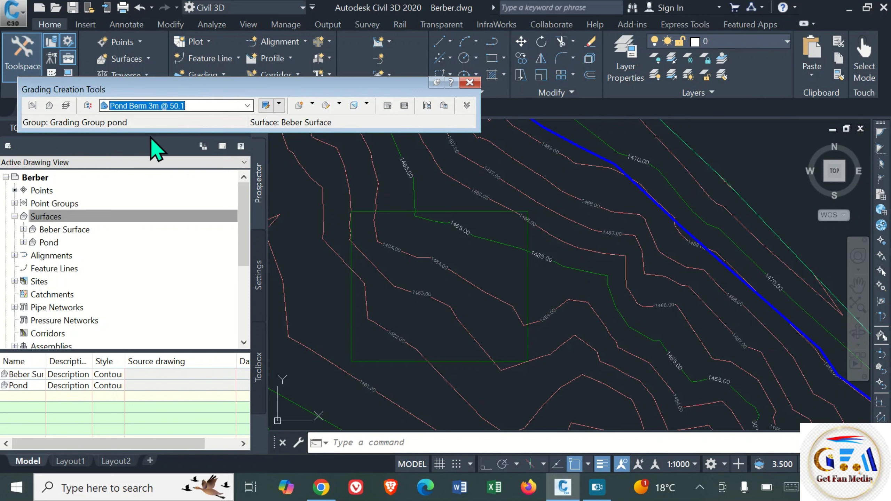
{"action": "left_click", "coordinate": [312, 105]}
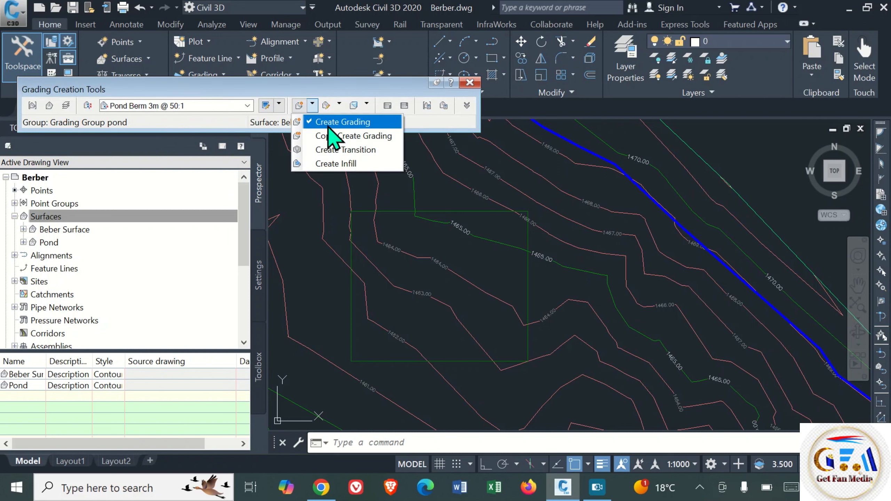
{"action": "left_click", "coordinate": [338, 123]}
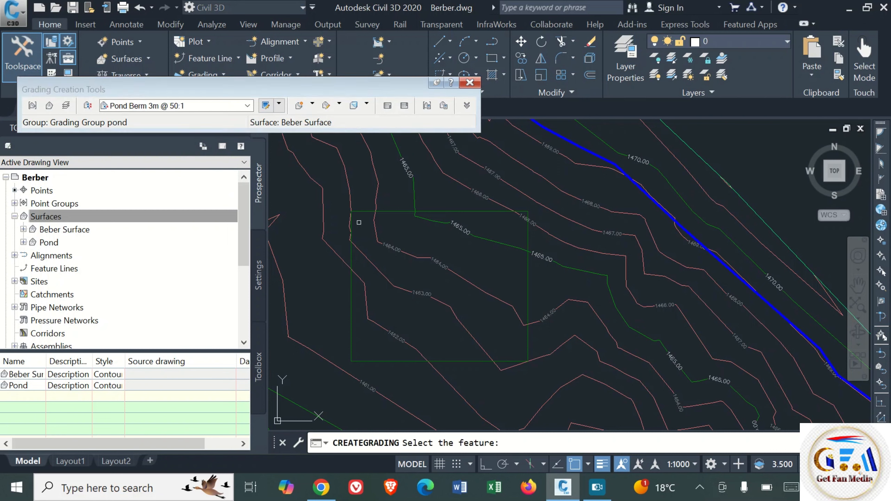
{"action": "left_click", "coordinate": [352, 250]}
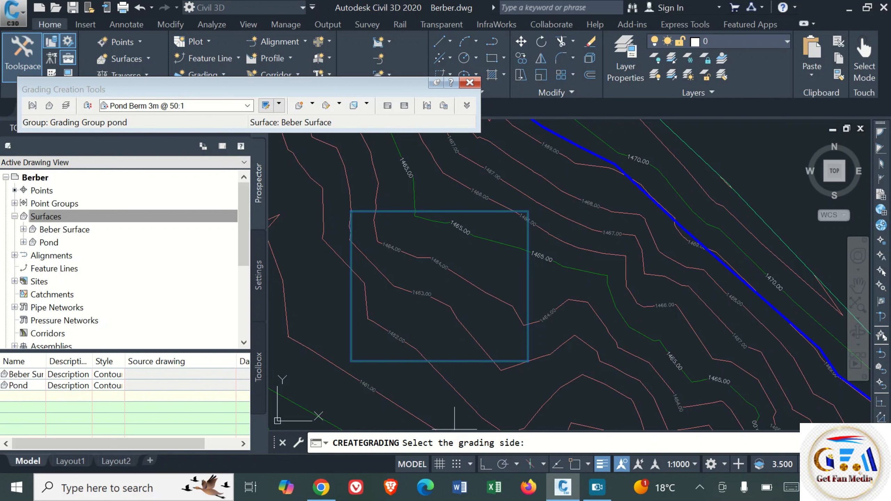
{"action": "left_click", "coordinate": [316, 267]}
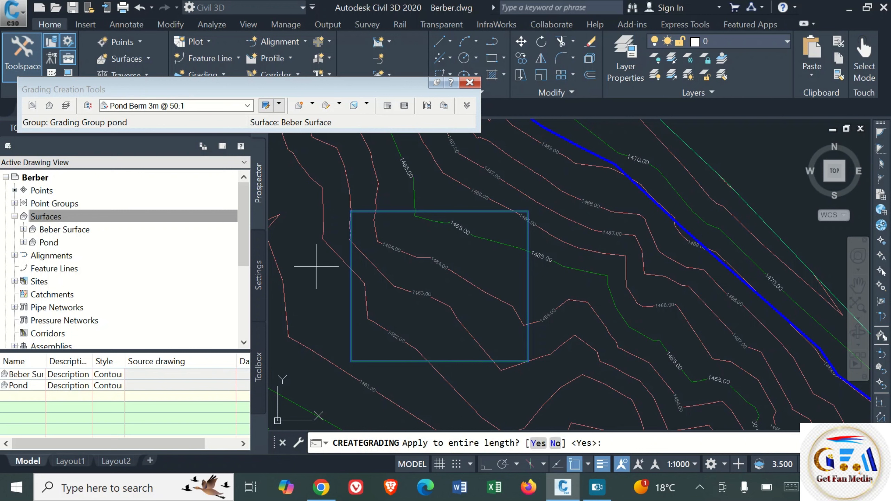
{"action": "key", "text": "Return"}
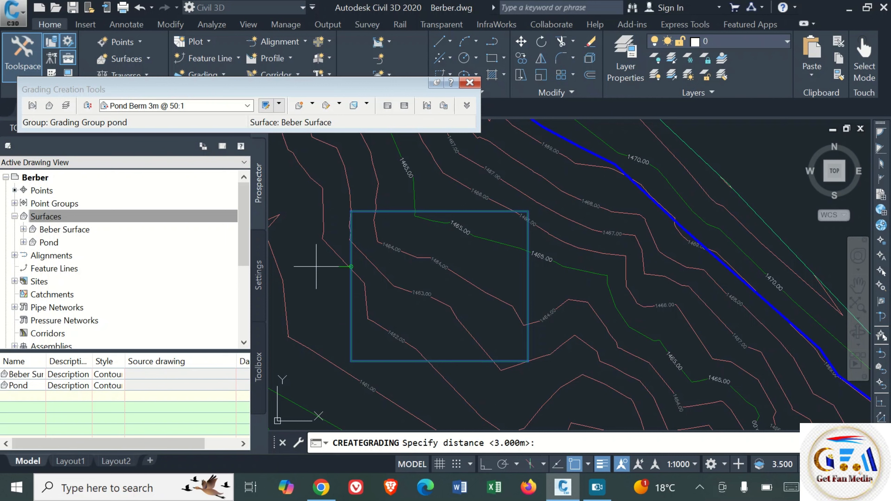
{"action": "key", "text": "Return"}
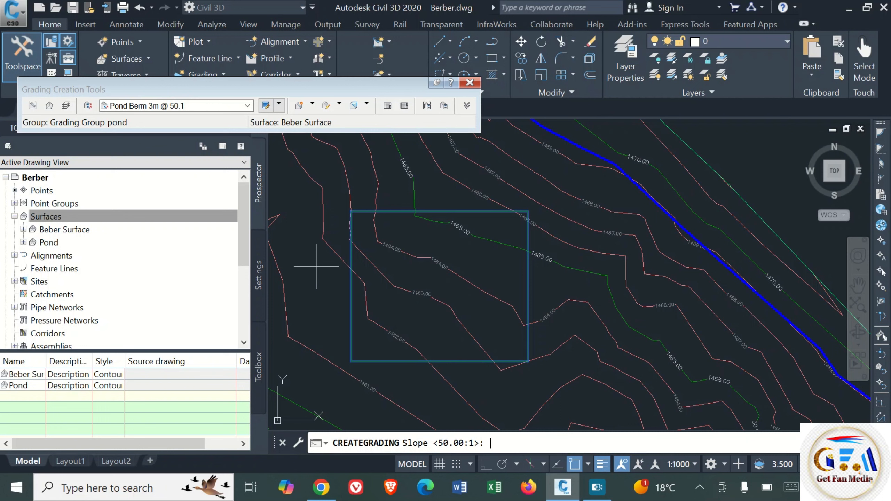
{"action": "key", "text": "Return"}
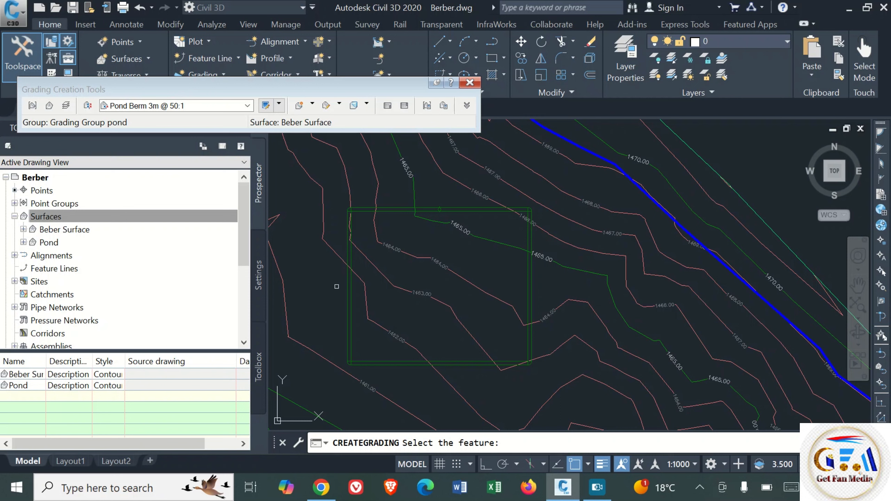
{"action": "key", "text": "Escape"}
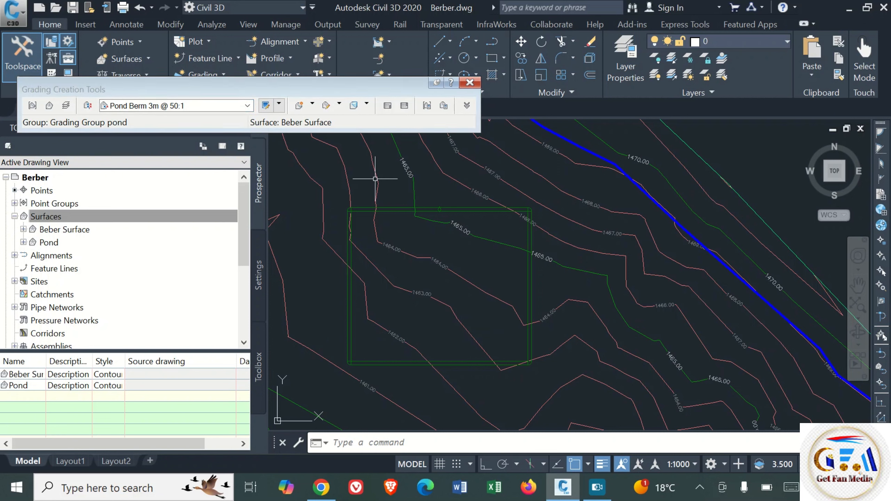
Grade the berm's outer edge along its entire length to Beber Surface with Surface @ 1:3, using 3:1 cut and fill slopes.
{"action": "left_click", "coordinate": [248, 107]}
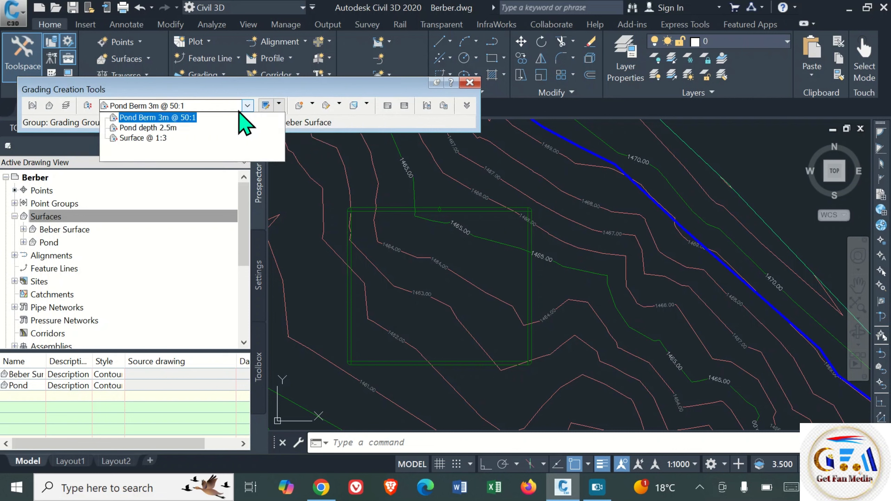
{"action": "left_click", "coordinate": [141, 139]}
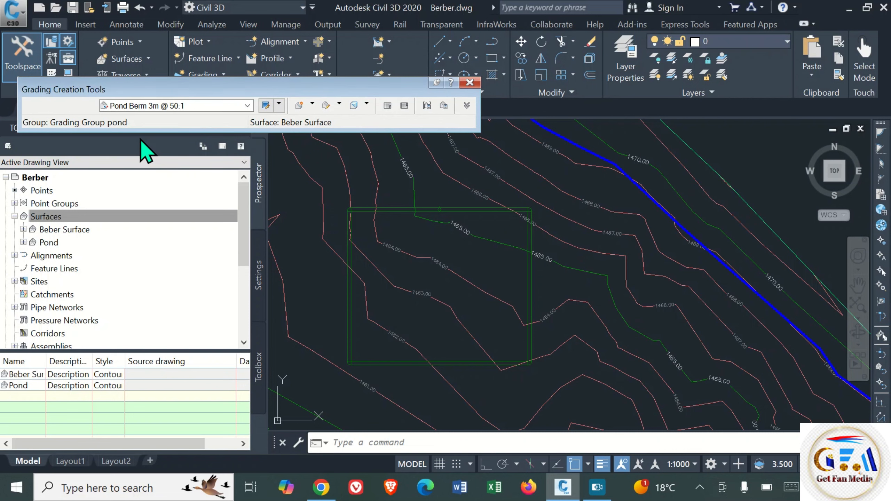
{"action": "left_click", "coordinate": [312, 105]}
{"action": "left_click", "coordinate": [314, 120]}
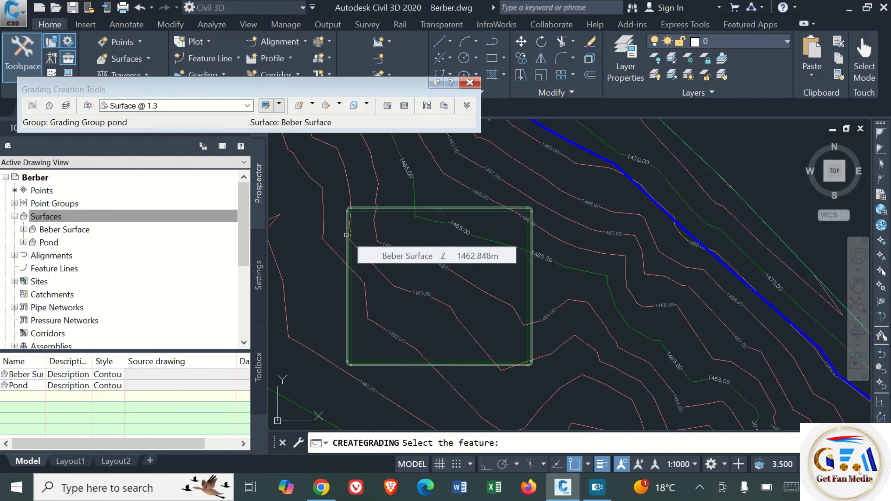
{"action": "left_click", "coordinate": [346, 235]}
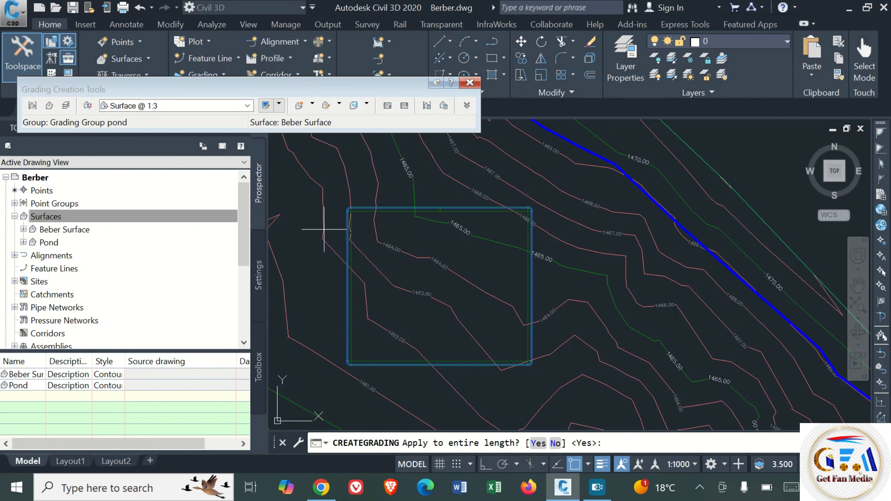
{"action": "key", "text": "Return"}
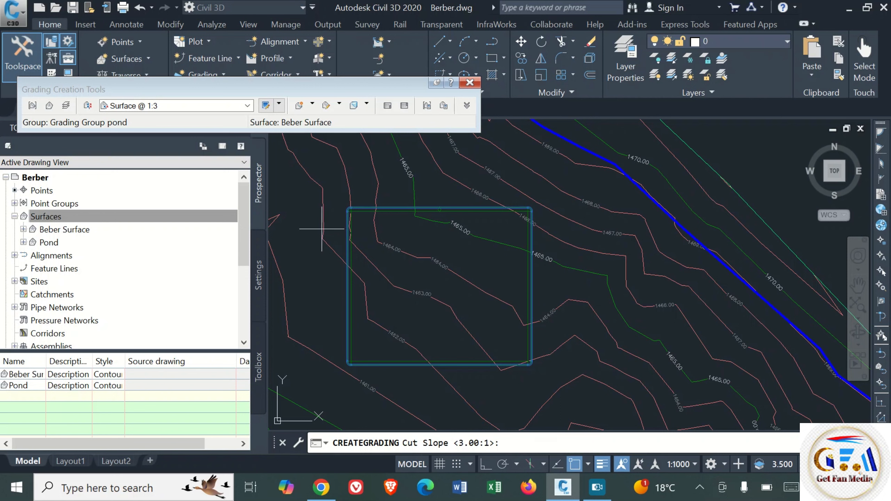
{"action": "key", "text": "Return"}
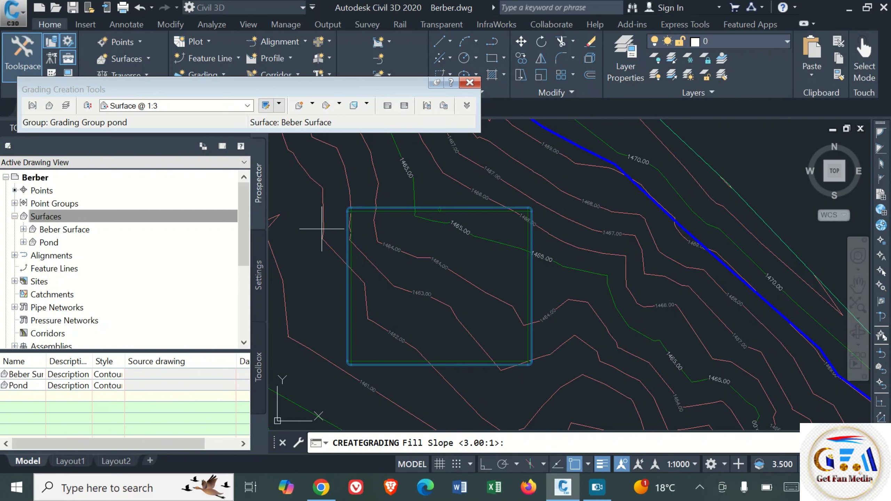
{"action": "key", "text": "Return"}
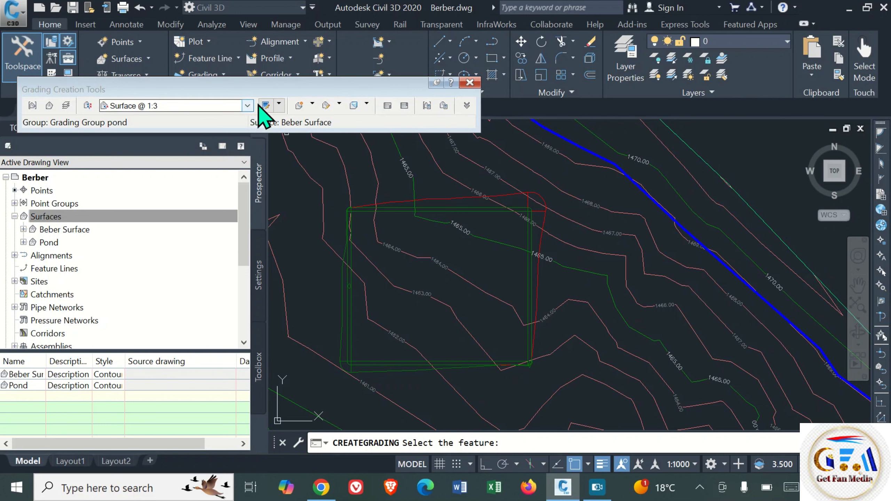
Grade inward from the rectangular feature line's entire length with Pond depth 2.5m, using a -2.5 m relative level and 3:1 slope.
{"action": "left_click", "coordinate": [247, 105]}
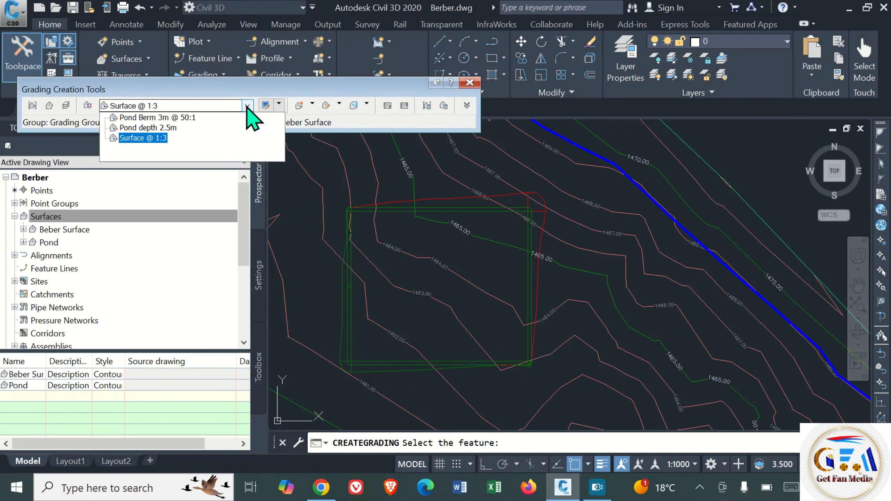
{"action": "left_click", "coordinate": [144, 128]}
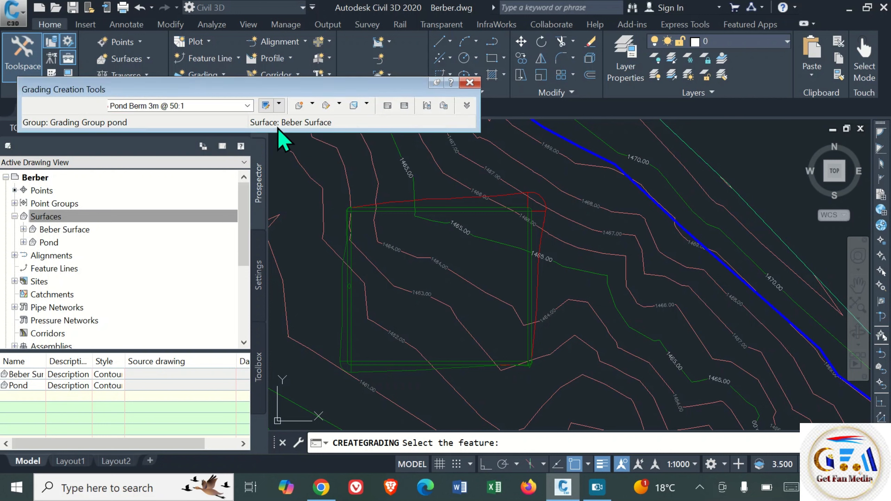
{"action": "left_click", "coordinate": [313, 105]}
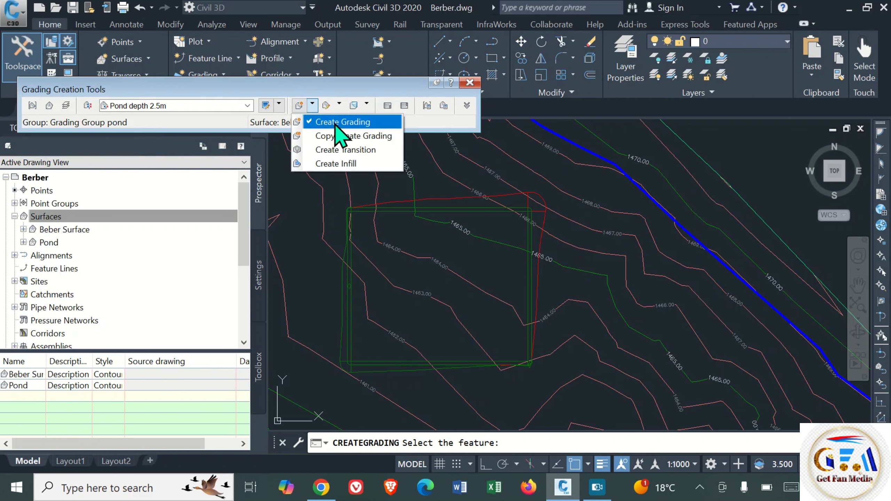
{"action": "left_click", "coordinate": [329, 122]}
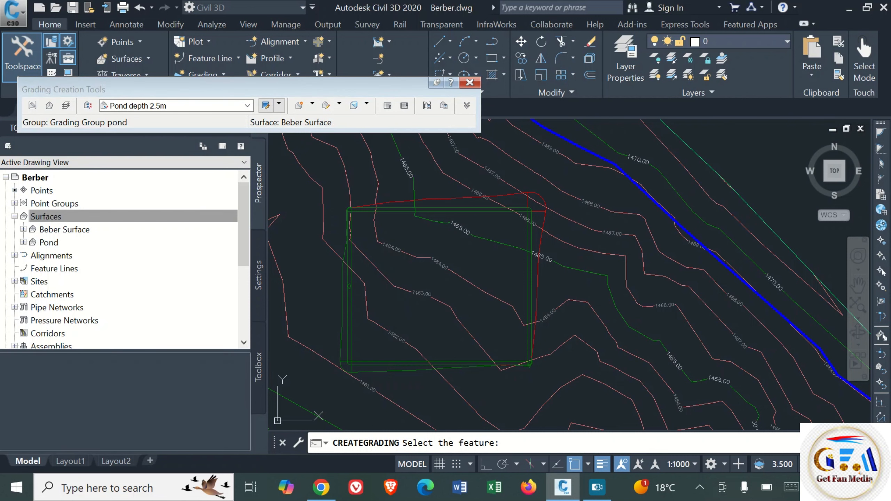
{"action": "left_click", "coordinate": [353, 295]}
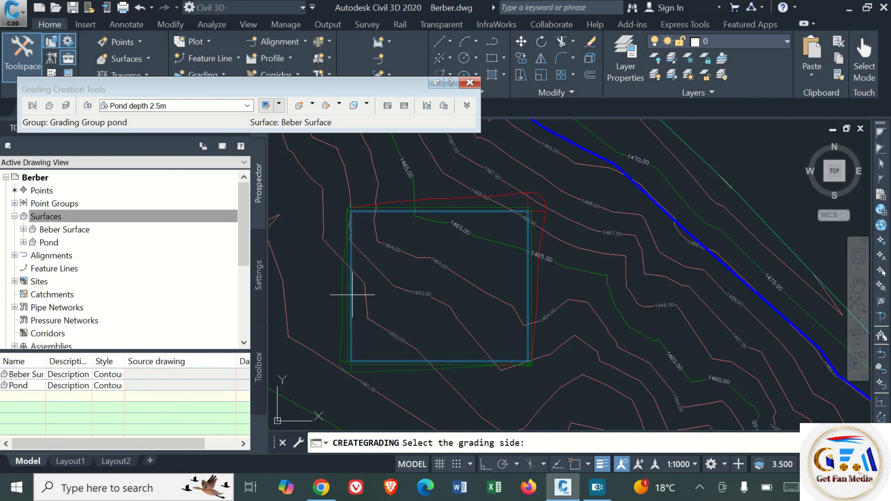
{"action": "left_click", "coordinate": [407, 293]}
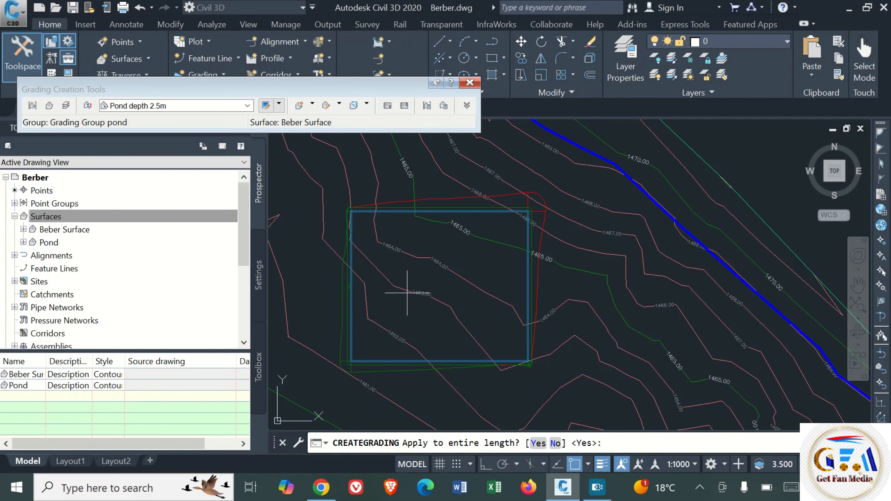
{"action": "key", "text": "Return"}
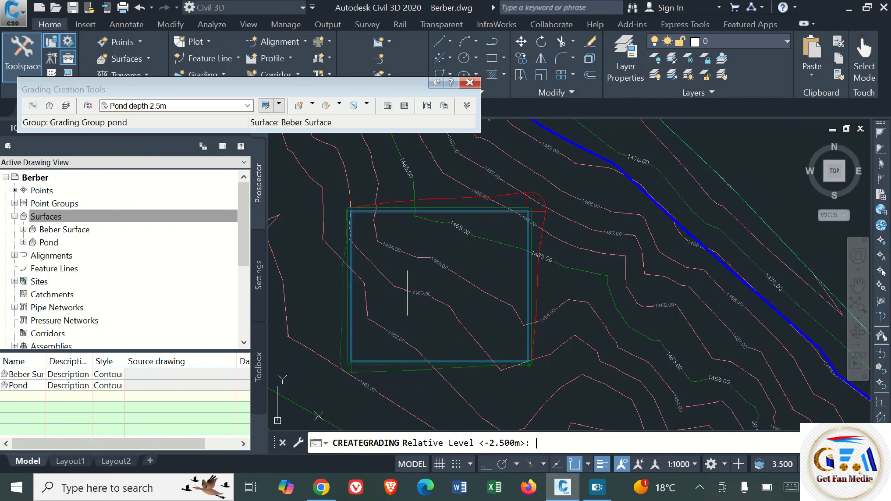
{"action": "key", "text": "Return"}
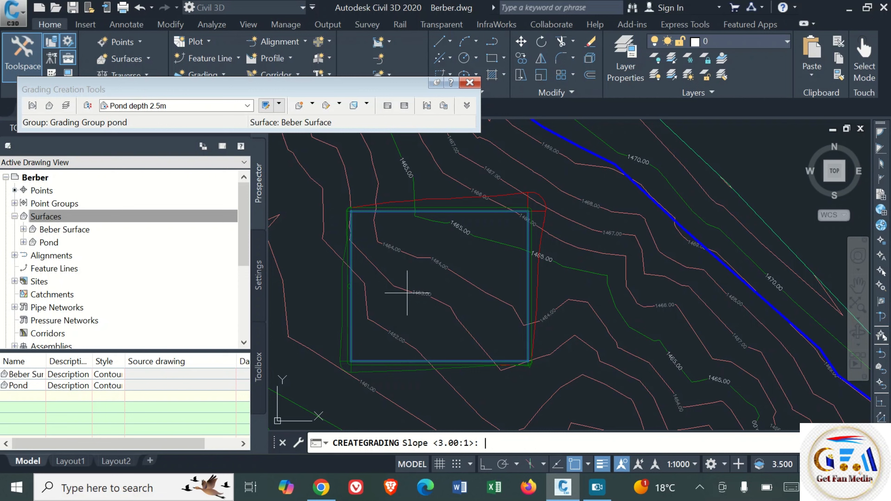
{"action": "key", "text": "Return"}
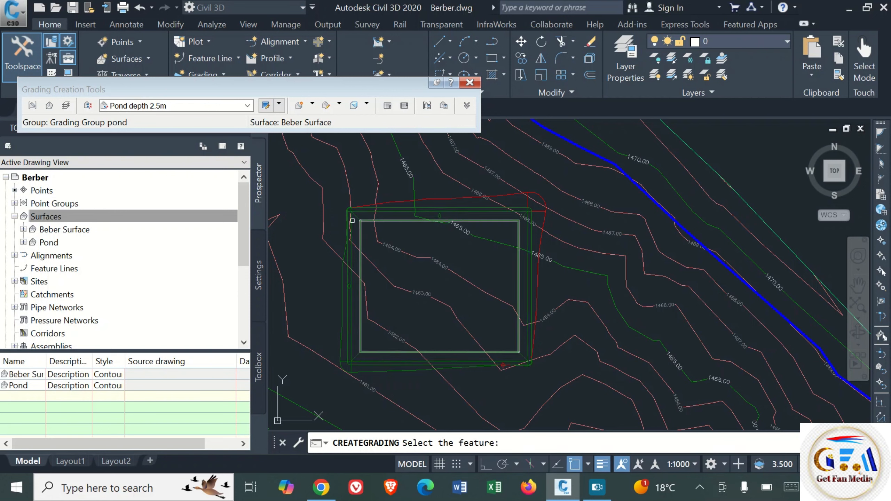
{"action": "key", "text": "Escape"}
Examine the pond's feature lines and gradings in the Object Viewer, tilting the view away from the top.
{"action": "left_click", "coordinate": [455, 345]}
{"action": "left_click", "coordinate": [454, 373]}
{"action": "left_click", "coordinate": [421, 320]}
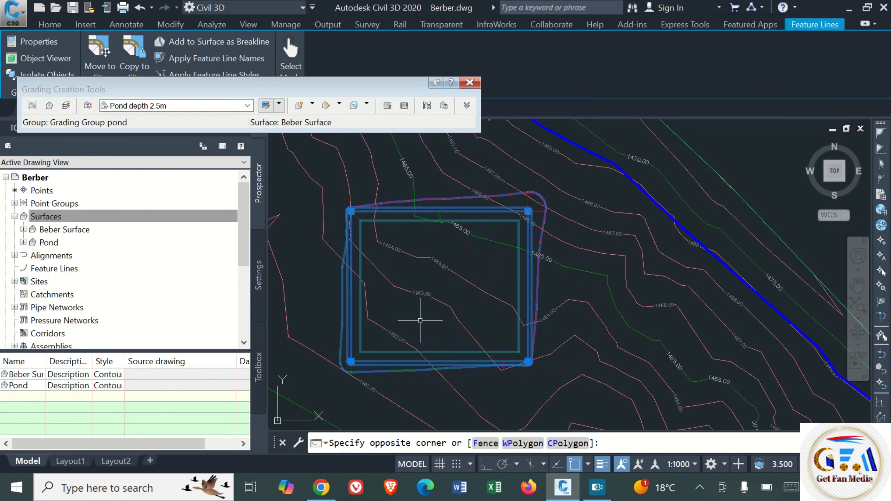
{"action": "key", "text": "Escape"}
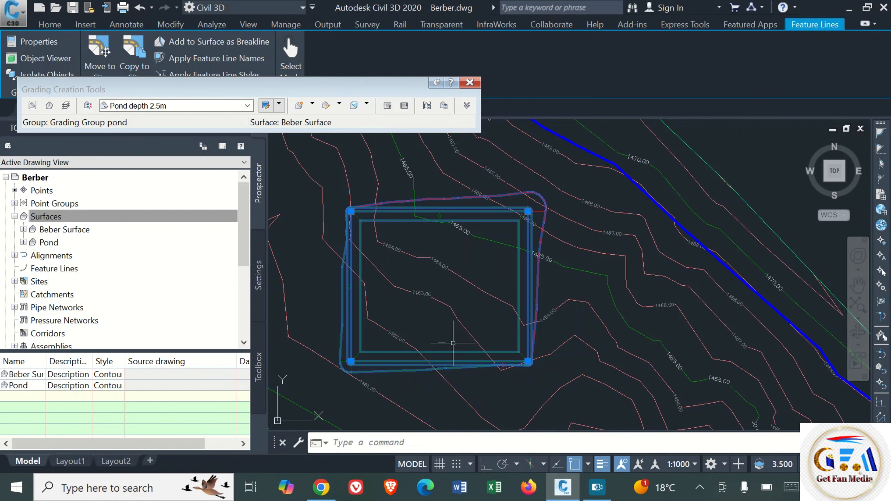
{"action": "key", "text": "Escape"}
{"action": "left_click", "coordinate": [459, 343]}
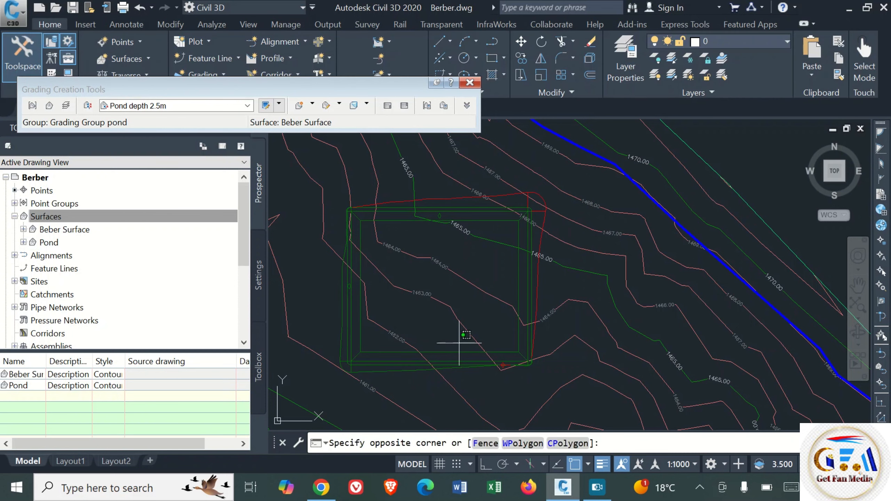
{"action": "left_click", "coordinate": [454, 369]}
{"action": "right_click", "coordinate": [453, 366]}
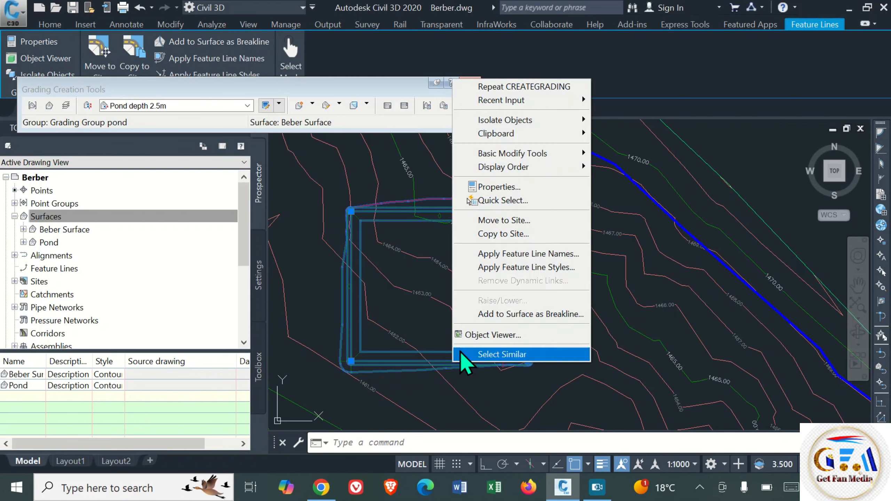
{"action": "left_click", "coordinate": [491, 335]}
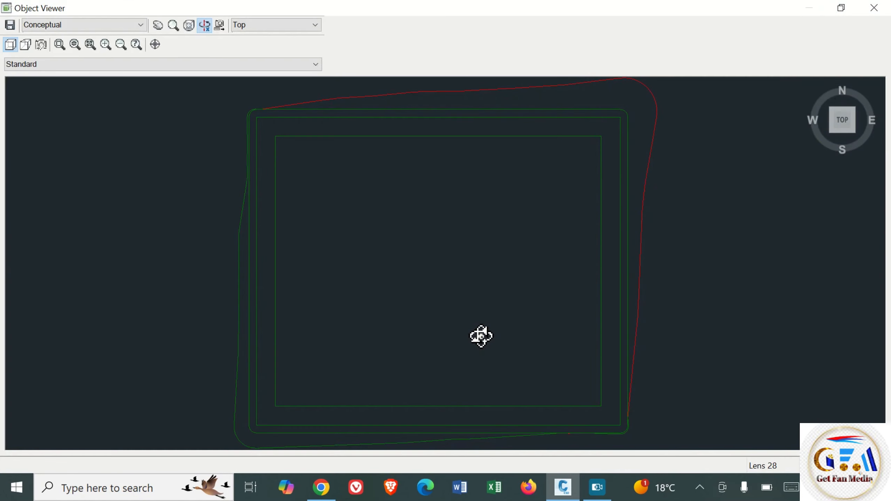
{"action": "left_click_drag", "start_coordinate": [481, 336], "coordinate": [502, 165]}
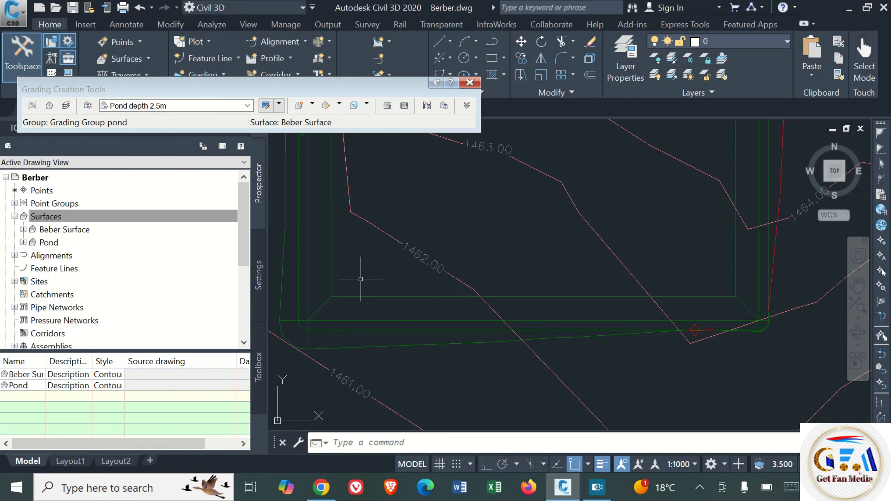
Close the grading creation tools and delete the inner depth grading through its pond-bottom feature line.
{"action": "mouse_move", "coordinate": [361, 282]}
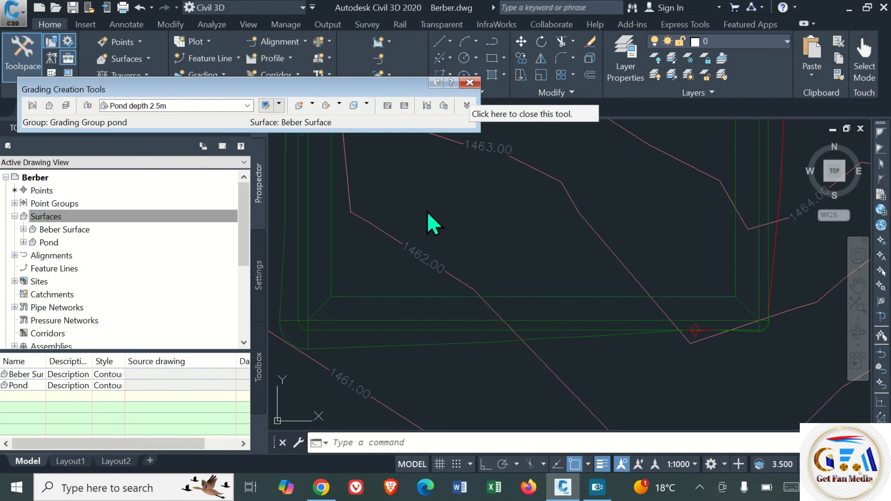
{"action": "left_click", "coordinate": [471, 83]}
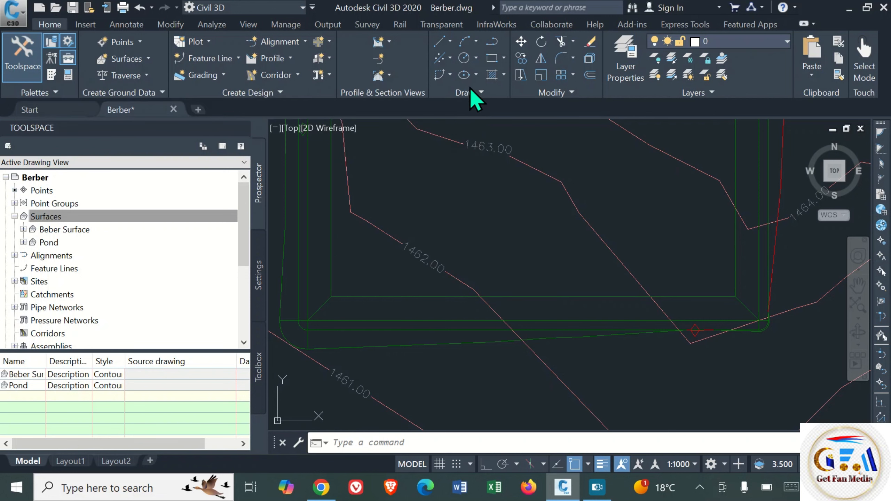
{"action": "left_click", "coordinate": [386, 297]}
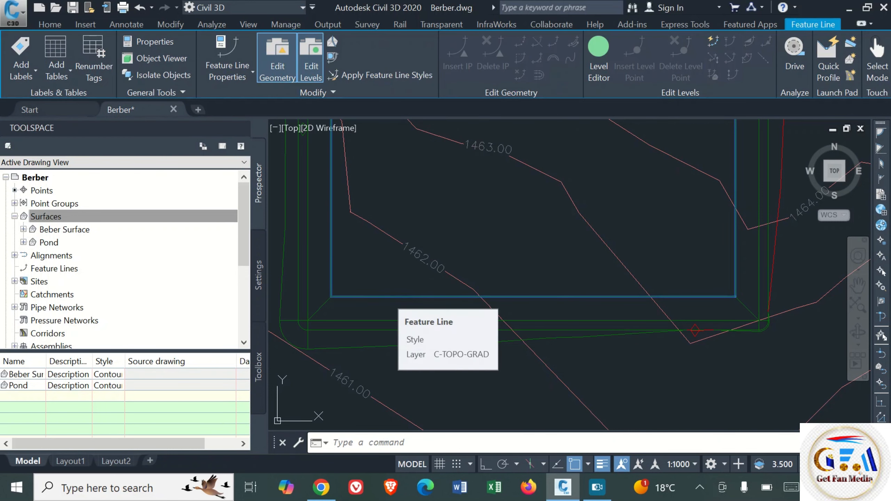
{"action": "key", "text": "Escape"}
{"action": "scroll", "coordinate": [425, 275], "scroll_direction": "down", "scroll_amount": 3}
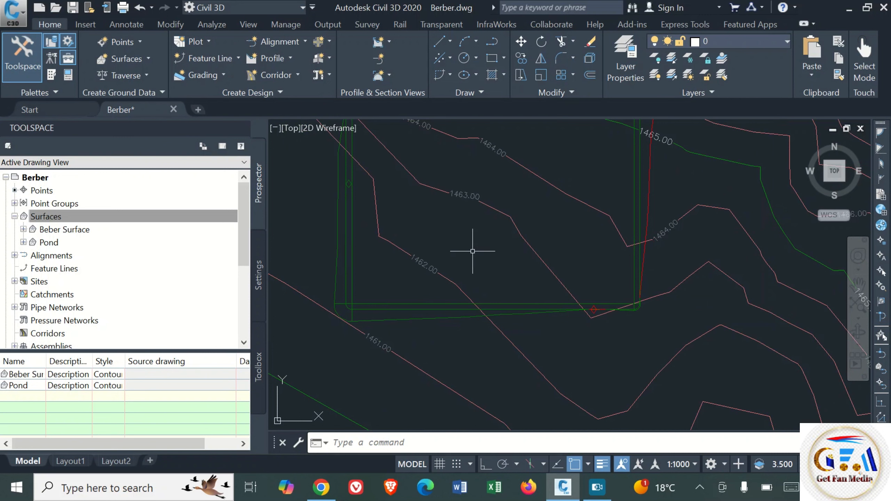
Grade inward from the rectangular feature line's entire length with Pond depth 2.5m, overriding the relative level to -3.5 m at a 3:1 slope.
{"action": "mouse_move", "coordinate": [472, 251]}
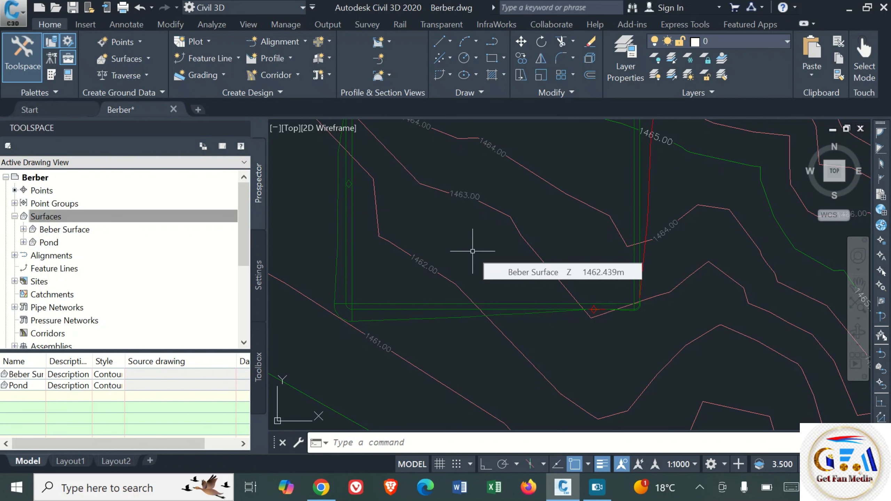
{"action": "left_click", "coordinate": [203, 78]}
{"action": "left_click", "coordinate": [247, 100]}
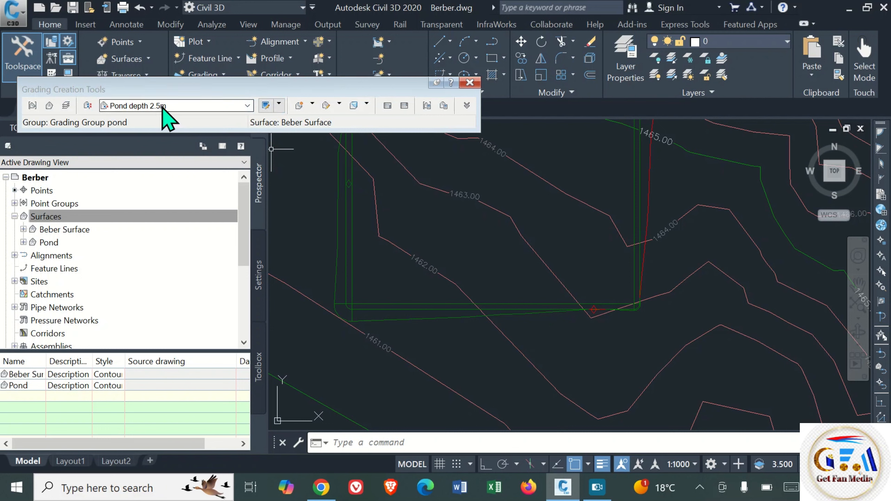
{"action": "left_click", "coordinate": [312, 105]}
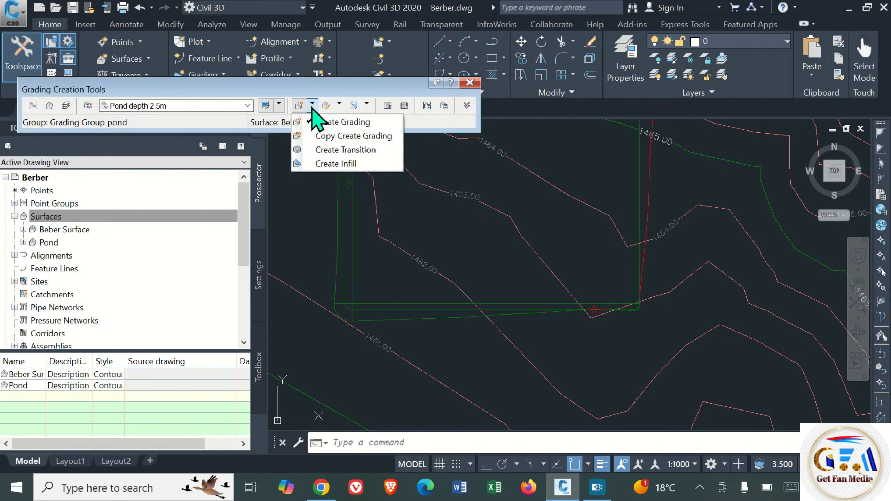
{"action": "left_click", "coordinate": [345, 122]}
{"action": "left_click", "coordinate": [352, 220]}
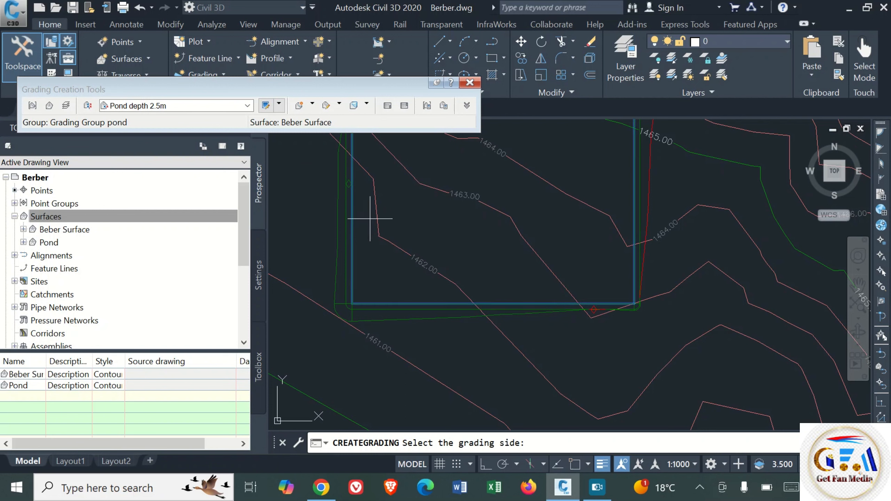
{"action": "left_click", "coordinate": [405, 217]}
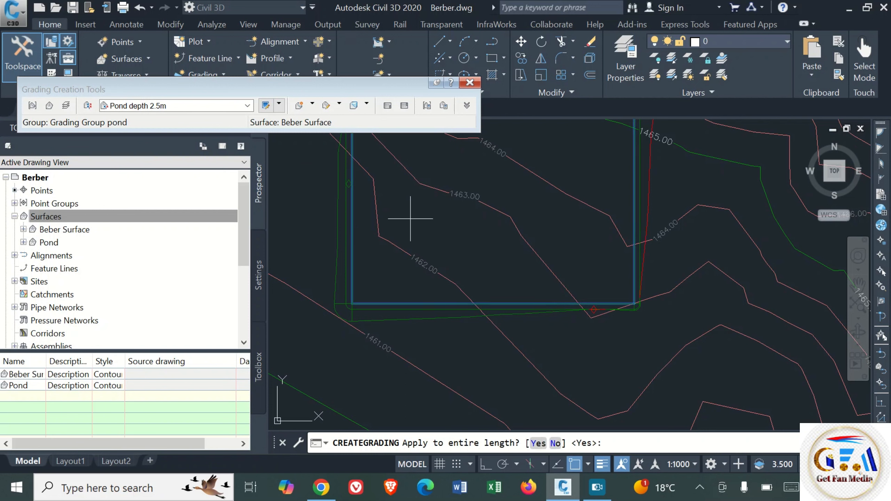
{"action": "key", "text": "Return"}
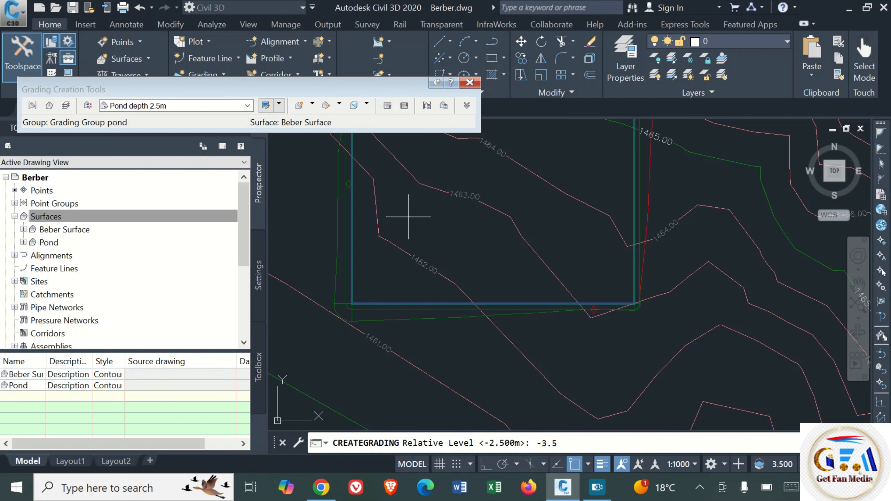
{"action": "key", "text": "Return"}
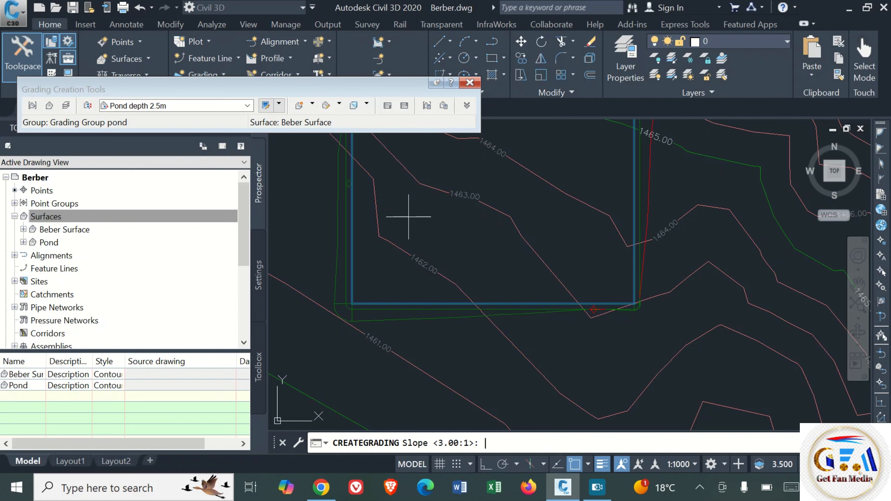
{"action": "key", "text": "Return"}
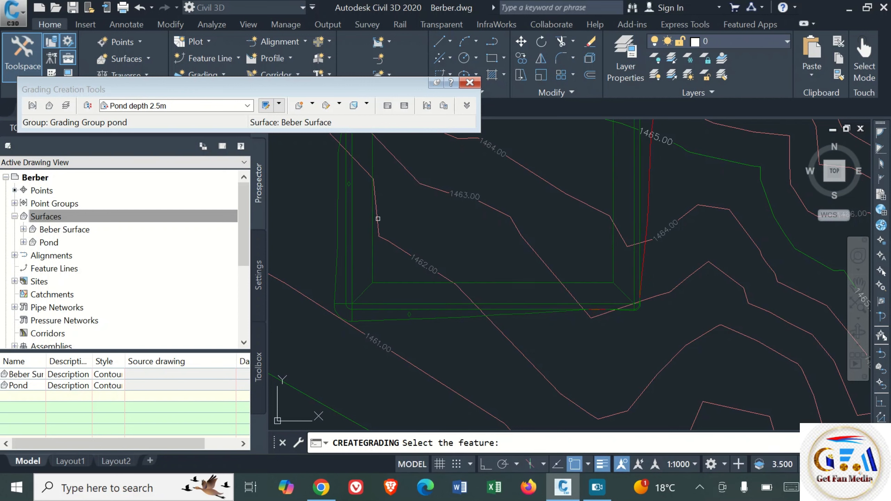
{"action": "left_click", "coordinate": [470, 83]}
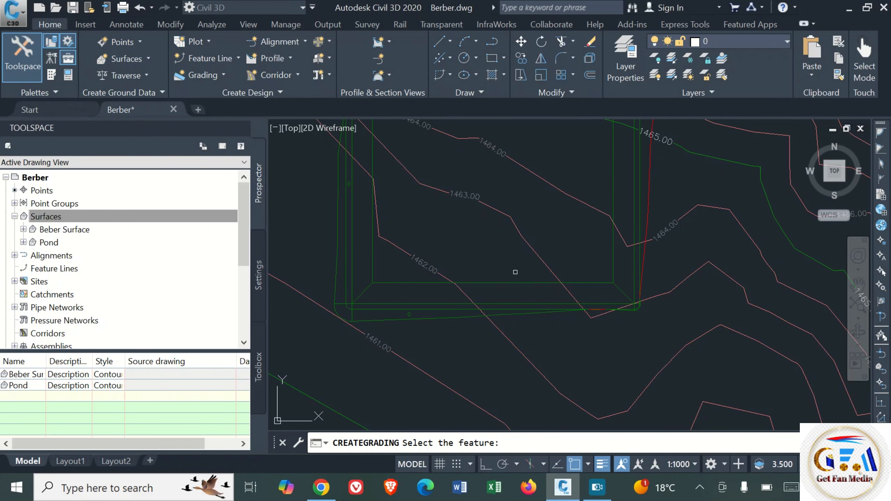
Examine the regraded pond's feature lines and gradings in the Object Viewer from a different view direction.
{"action": "key", "text": "Escape"}
{"action": "left_click_drag", "start_coordinate": [516, 272], "coordinate": [524, 326]}
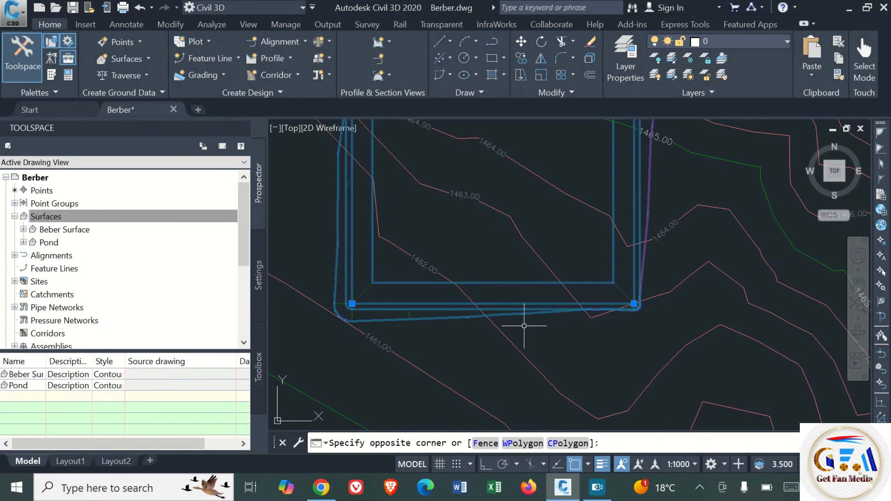
{"action": "right_click", "coordinate": [523, 326]}
{"action": "left_click", "coordinate": [542, 279]}
{"action": "left_click", "coordinate": [315, 25]}
{"action": "left_click", "coordinate": [302, 100]}
{"action": "left_click_drag", "start_coordinate": [406, 211], "coordinate": [423, 185]}
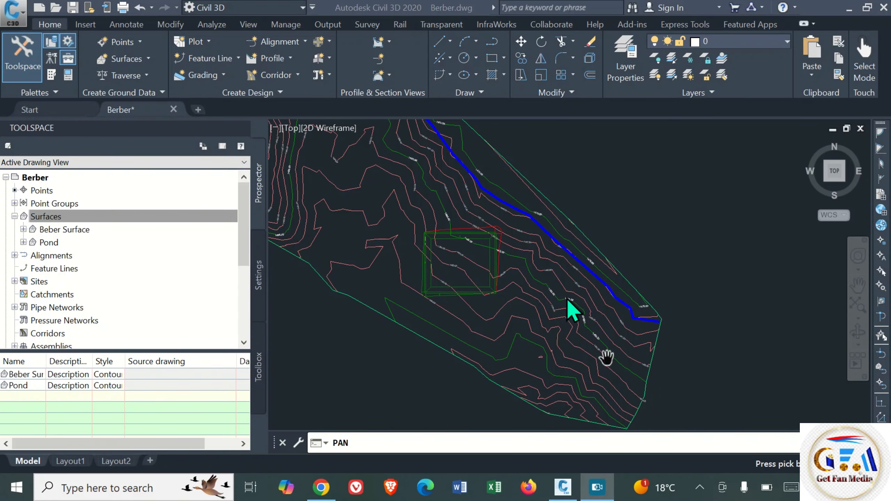
Draw a roughly west-east line across the pond, extending past its berm on both sides.
{"action": "scroll", "coordinate": [470, 277], "scroll_direction": "up", "scroll_amount": 2}
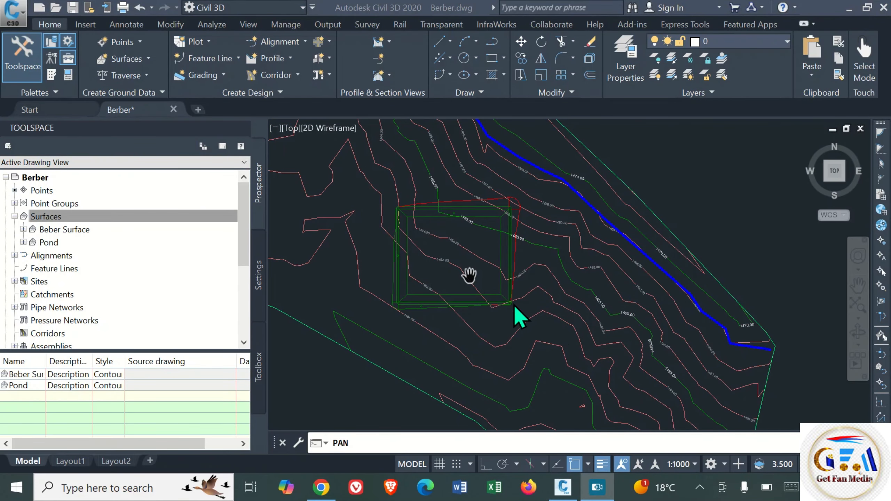
{"action": "scroll", "coordinate": [488, 292], "scroll_direction": "down", "scroll_amount": 2}
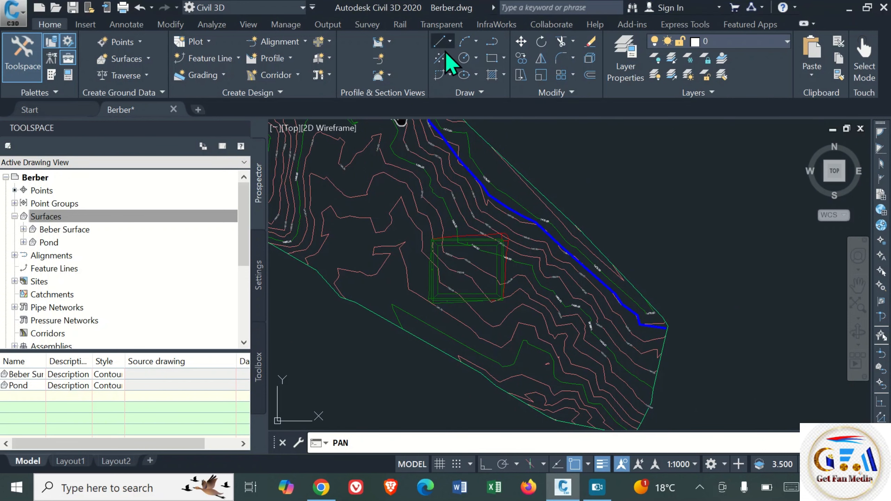
{"action": "left_click", "coordinate": [439, 41]}
{"action": "left_click", "coordinate": [406, 268]}
{"action": "left_click", "coordinate": [582, 275]}
{"action": "key", "text": "Escape"}
Create a quick profile along the west-east line and place its profile view in the empty area east of the terrain.
{"action": "left_click", "coordinate": [291, 58]}
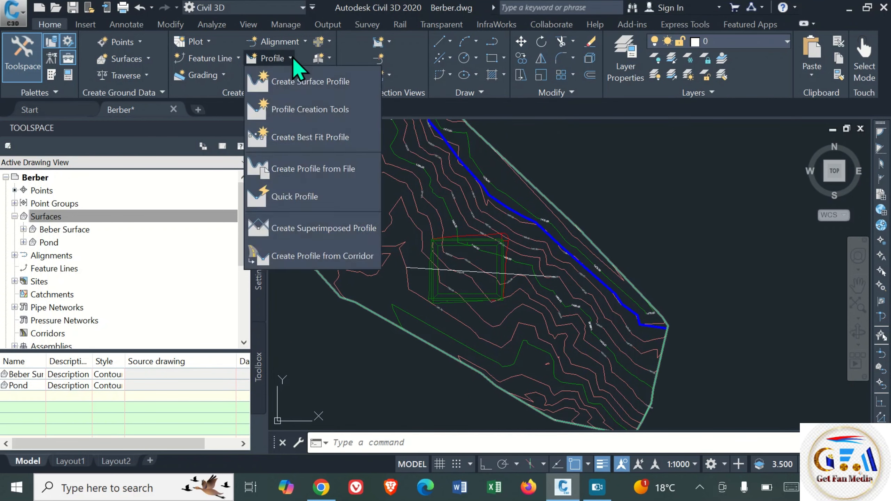
{"action": "left_click", "coordinate": [304, 199]}
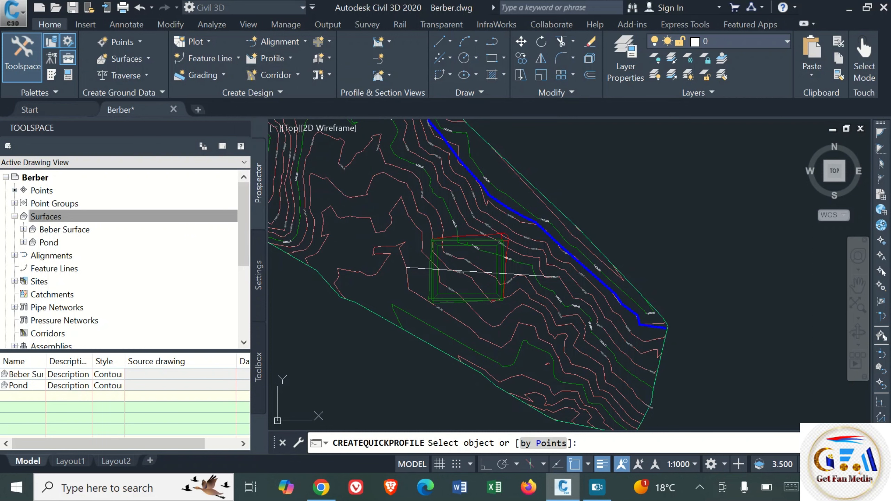
{"action": "left_click", "coordinate": [473, 358]}
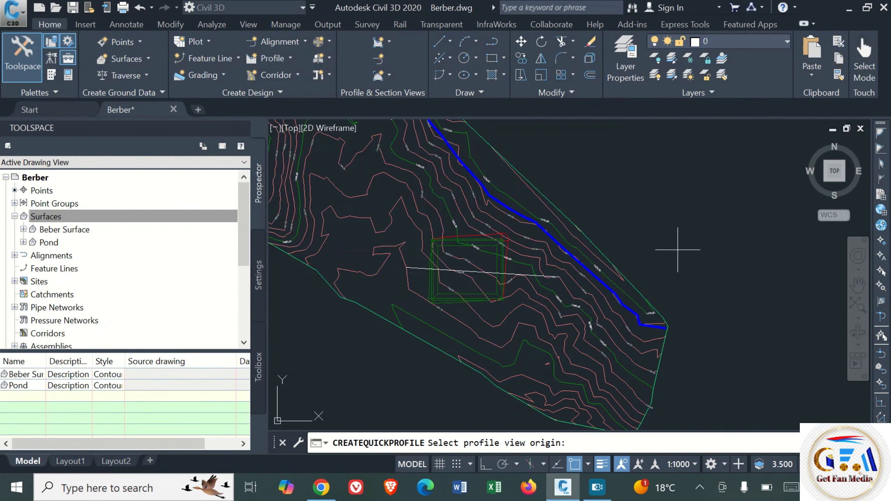
{"action": "left_click", "coordinate": [673, 248]}
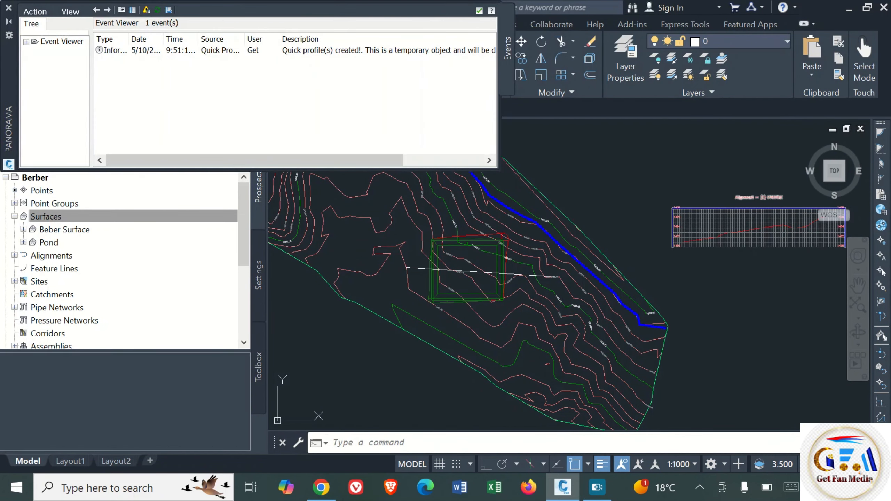
{"action": "left_click", "coordinate": [858, 286]}
{"action": "left_click_drag", "start_coordinate": [697, 254], "coordinate": [618, 267]}
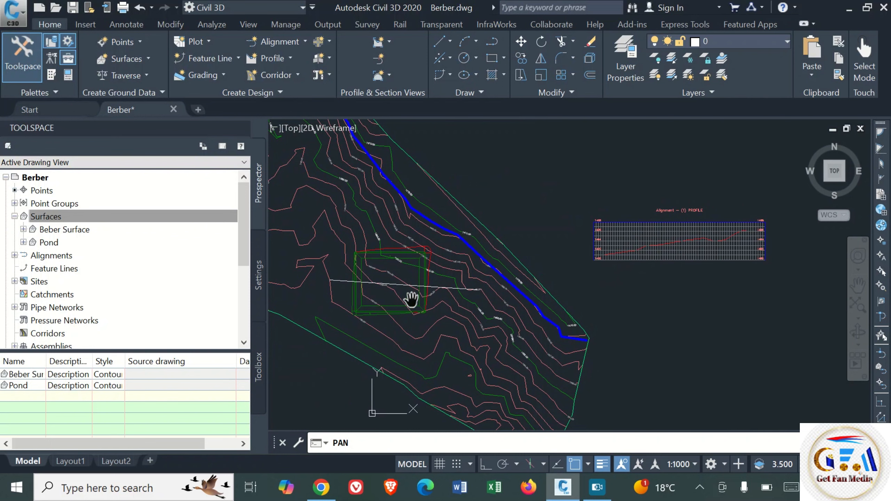
Start adding the pond's innermost feature line as a breakline, with Pond as the target surface.
{"action": "mouse_move", "coordinate": [390, 303]}
{"action": "left_mouse_down"}
{"action": "mouse_move", "coordinate": [418, 295]}
{"action": "mouse_move", "coordinate": [422, 311]}
{"action": "mouse_move", "coordinate": [476, 293]}
{"action": "left_mouse_up"}
{"action": "scroll", "coordinate": [623, 289], "scroll_direction": "up", "scroll_amount": 4}
{"action": "scroll", "coordinate": [593, 285], "scroll_direction": "down", "scroll_amount": 2}
{"action": "mouse_move", "coordinate": [476, 293]}
{"action": "middle_mouse_down"}
{"action": "mouse_move", "coordinate": [511, 275]}
{"action": "mouse_move", "coordinate": [639, 272]}
{"action": "middle_mouse_up"}
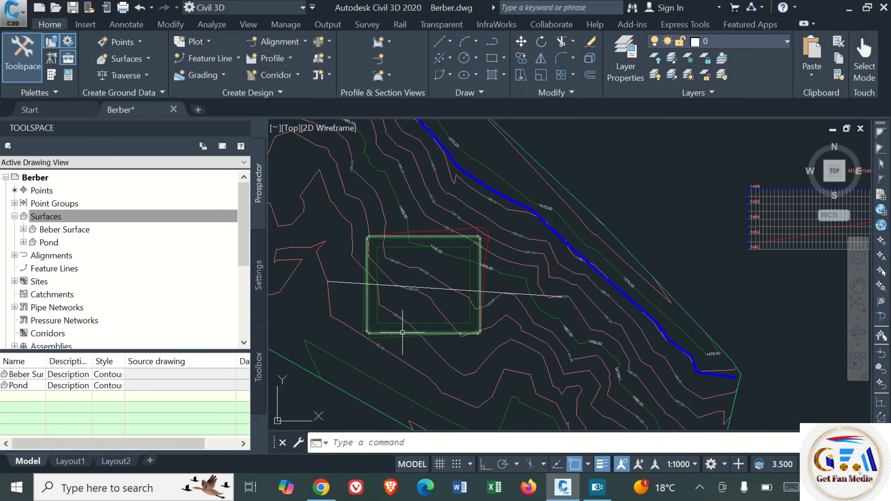
{"action": "scroll", "coordinate": [380, 311], "scroll_direction": "up", "scroll_amount": 2}
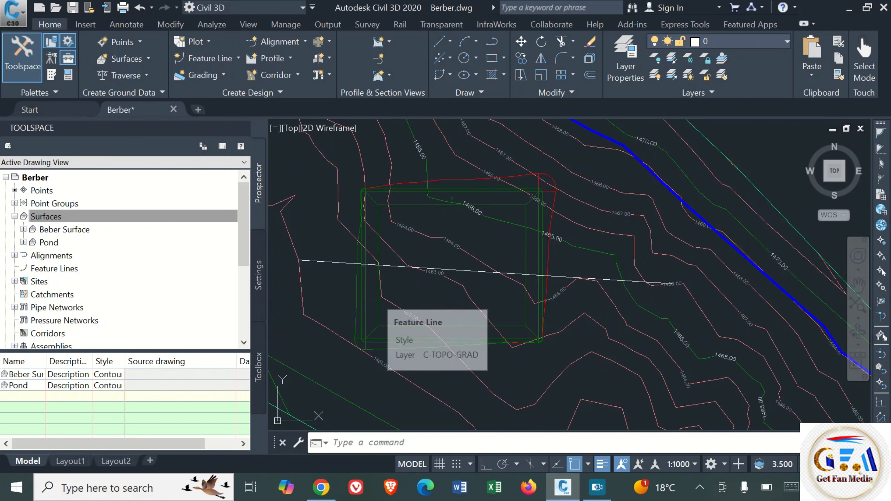
{"action": "left_click", "coordinate": [378, 305]}
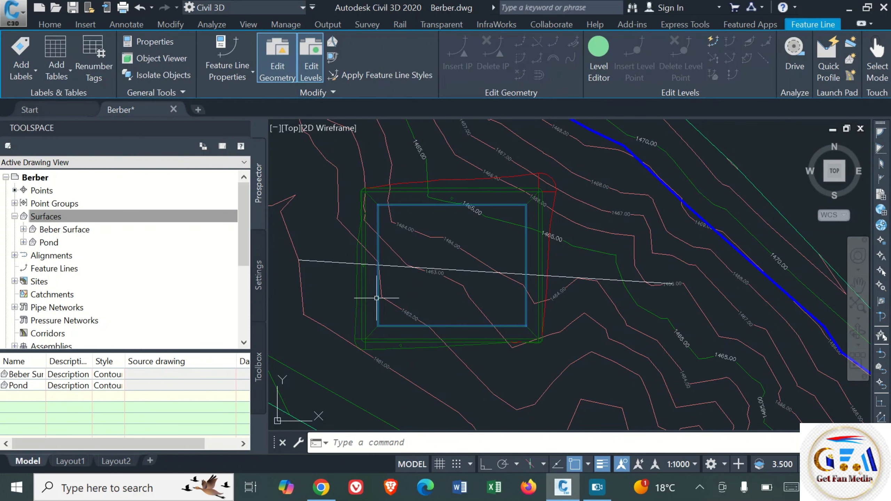
{"action": "left_click", "coordinate": [333, 43]}
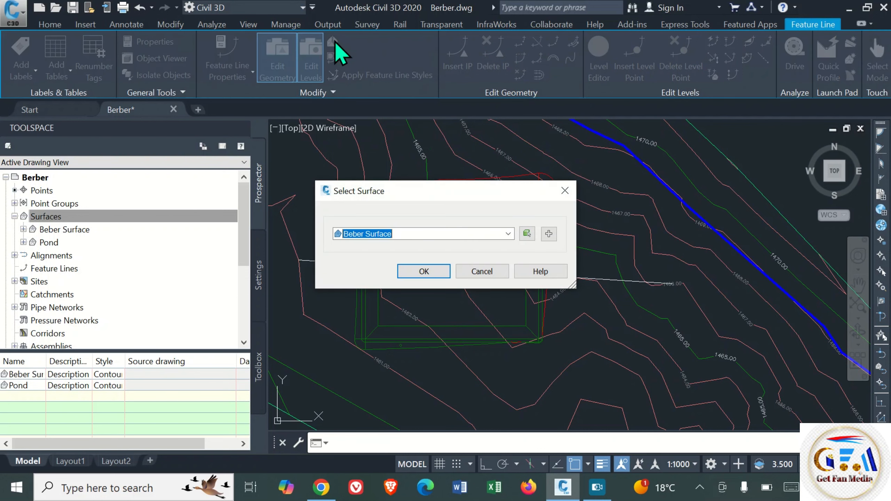
{"action": "left_click", "coordinate": [508, 234]}
{"action": "left_click", "coordinate": [365, 256]}
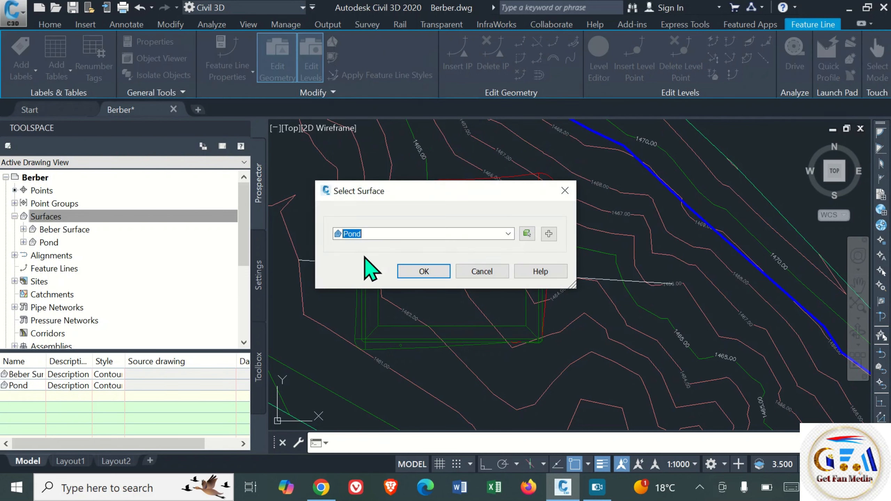
{"action": "left_click", "coordinate": [424, 272]}
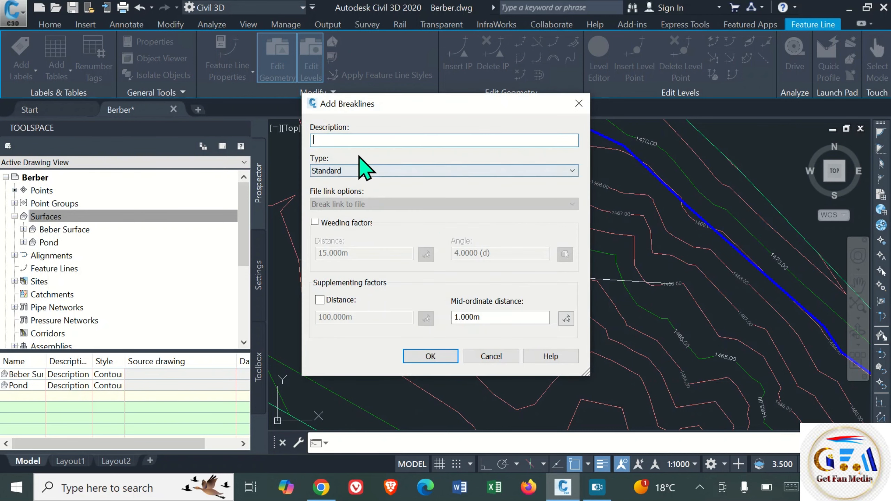
Describe the standard breakline as Pond Bottom and add it to the surface.
{"action": "type", "text": "B"}
{"action": "key", "text": "BackSpace"}
{"action": "type", "text": "P"}
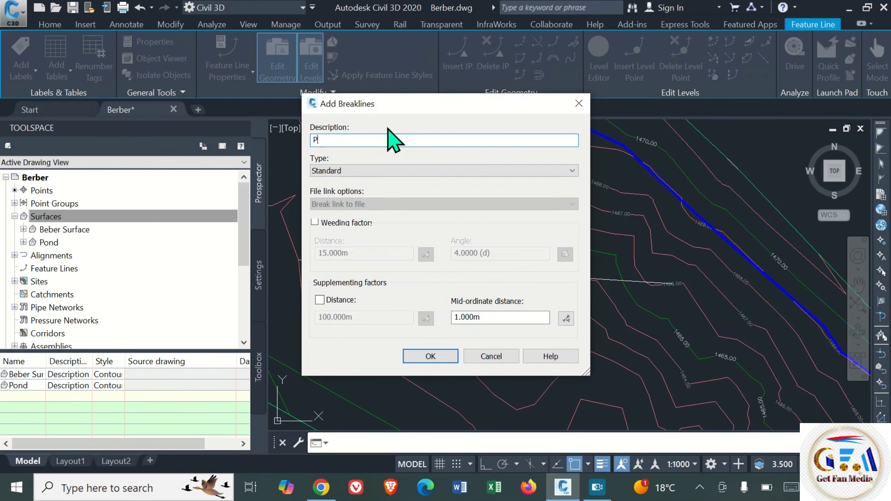
{"action": "type", "text": "ond Bottom"}
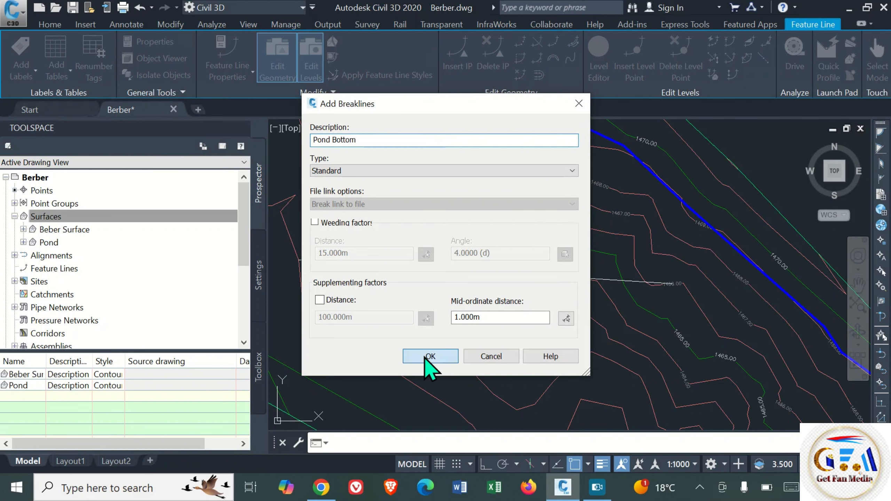
{"action": "left_click", "coordinate": [429, 356]}
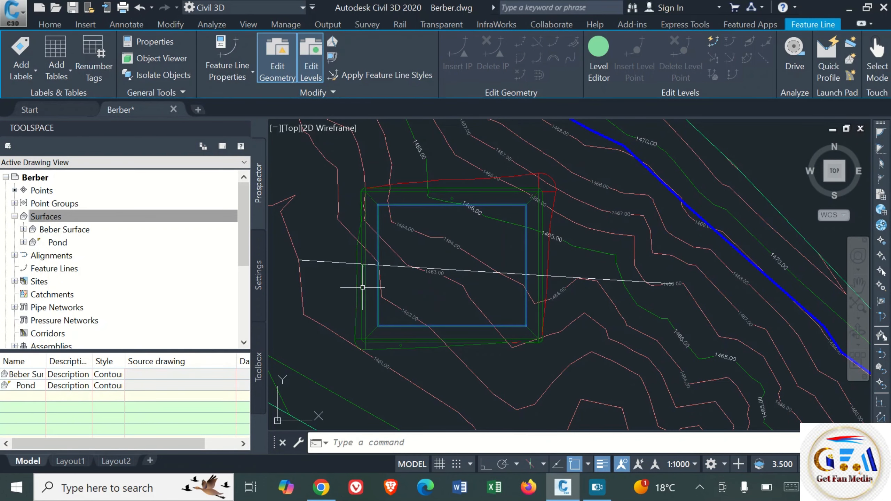
Add the original rectangular feature line to the Pond surface as a standard breakline described as Pond top.
{"action": "left_click", "coordinate": [365, 287]}
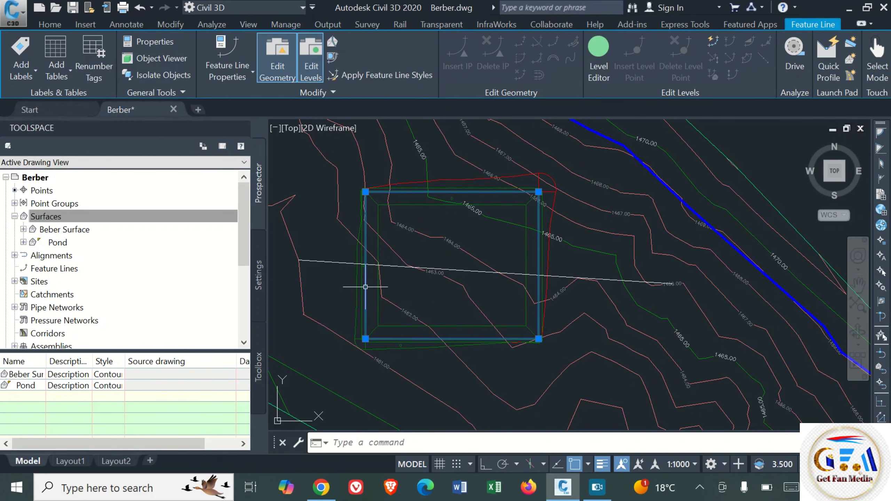
{"action": "left_click", "coordinate": [335, 42]}
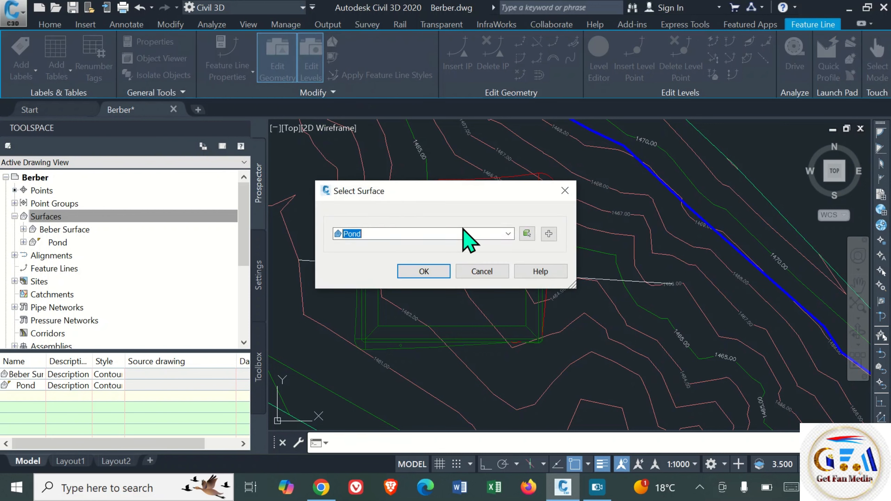
{"action": "left_click", "coordinate": [416, 274]}
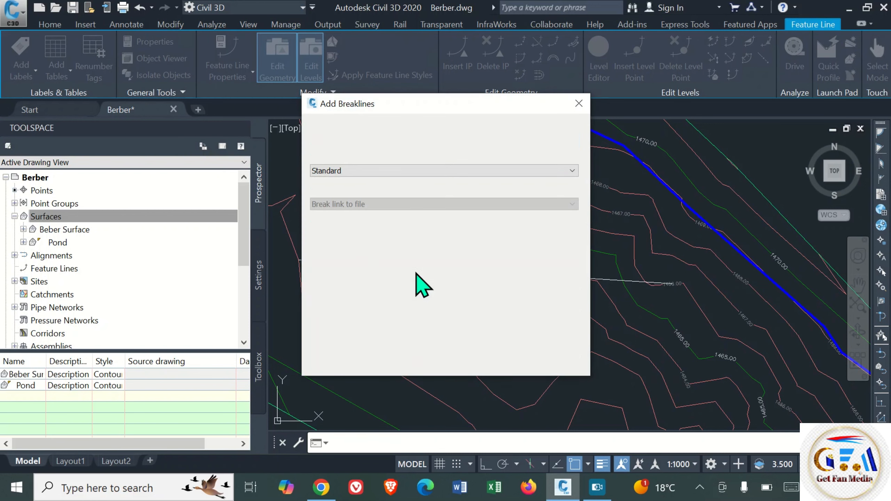
{"action": "type", "text": "Pont"}
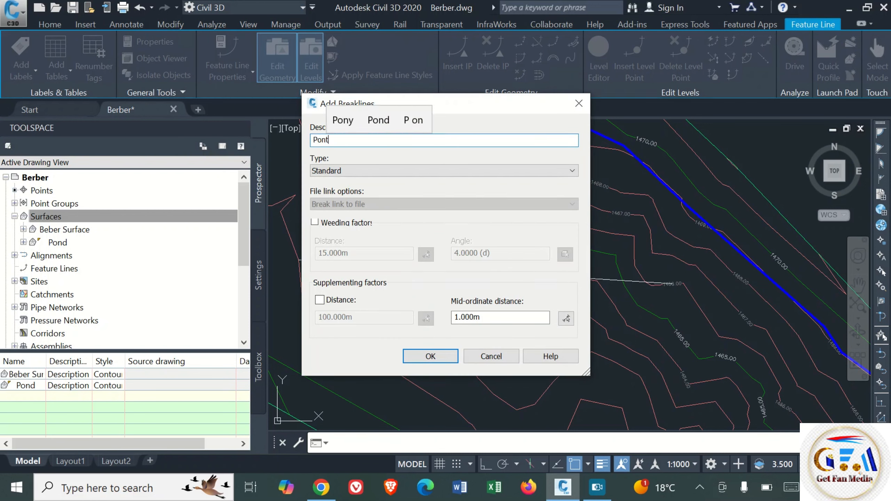
{"action": "key", "text": "BackSpace"}
{"action": "type", "text": "d top"}
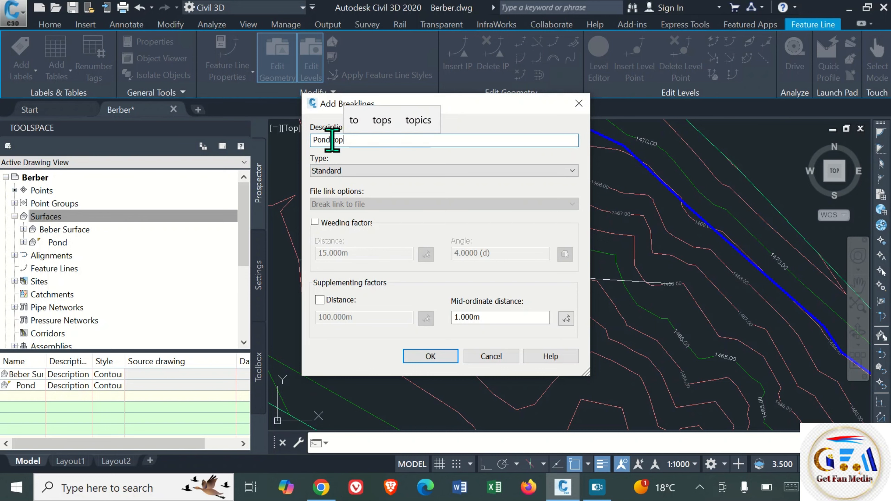
{"action": "left_click", "coordinate": [431, 357]}
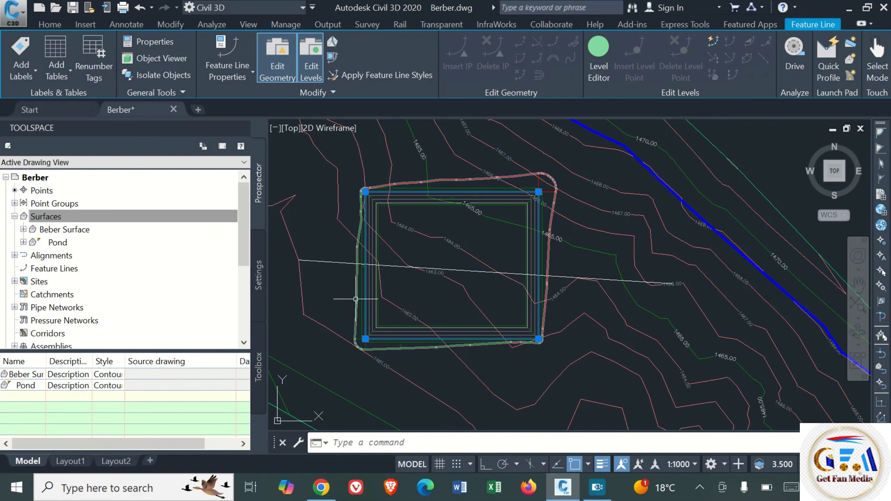
Add the pond's outermost feature line to the Pond surface as a standard breakline described as Pond Berm.
{"action": "key", "text": "Escape"}
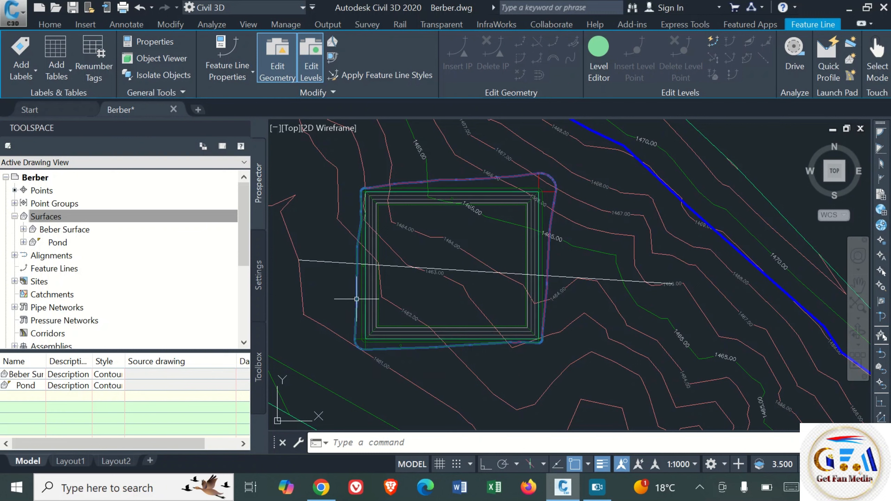
{"action": "left_click", "coordinate": [334, 44]}
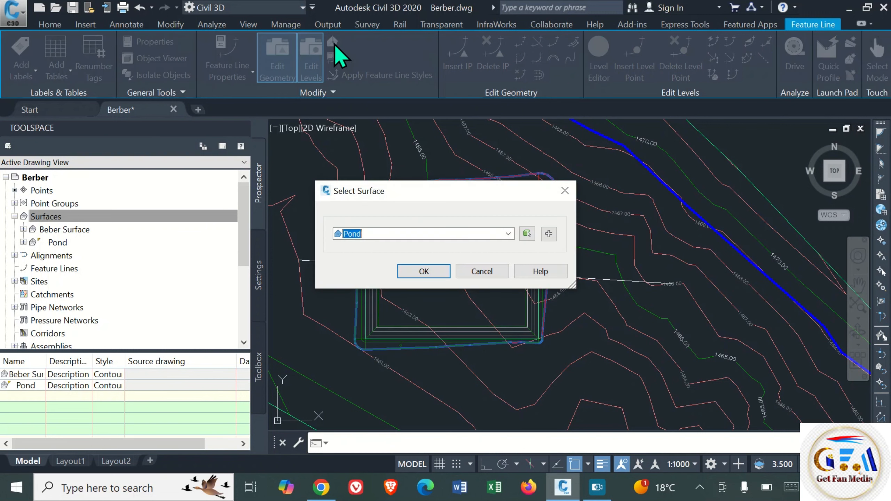
{"action": "left_click", "coordinate": [422, 273]}
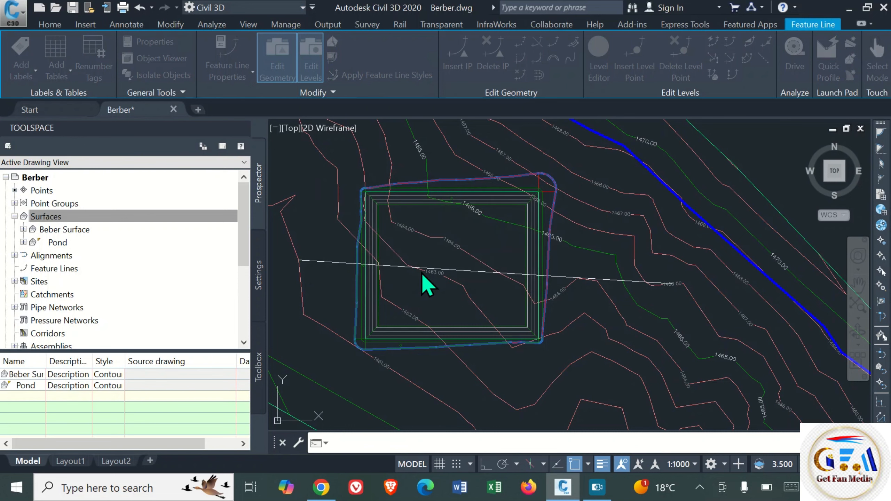
{"action": "type", "text": "Pon"}
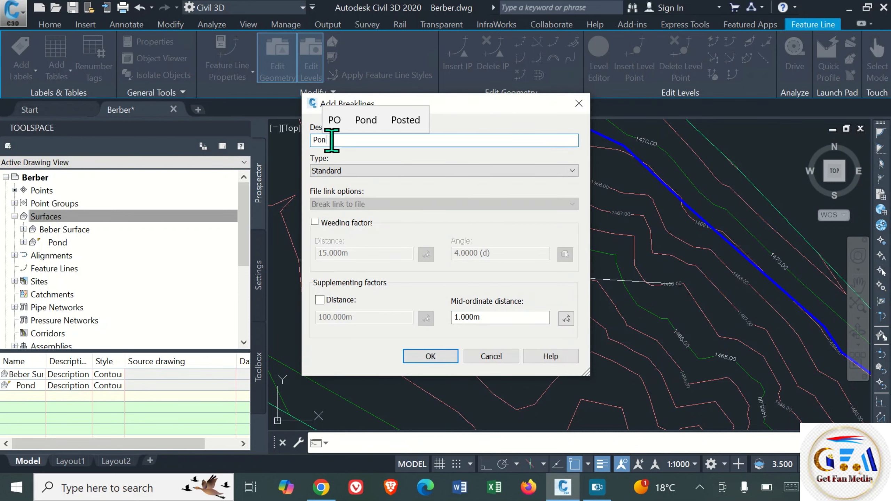
{"action": "type", "text": "d Berm"}
{"action": "left_click", "coordinate": [430, 357]}
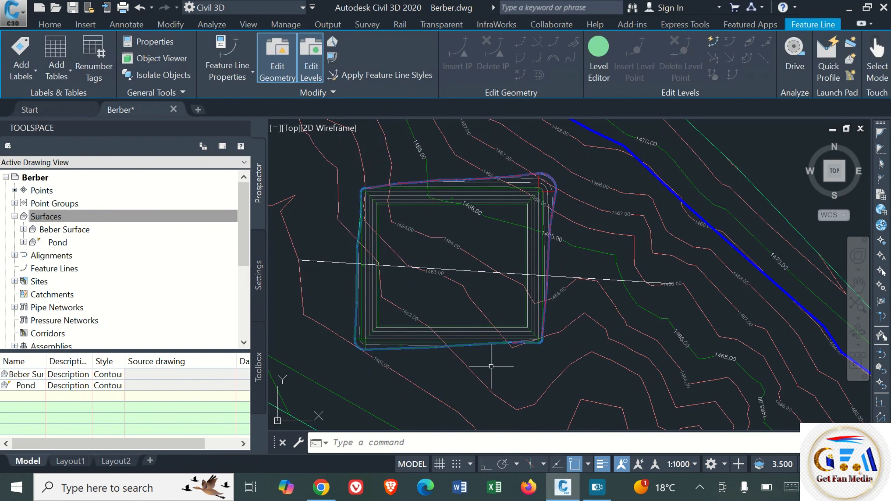
Examine the pond's cross-section in the quick profile view and compare it with the plan.
{"action": "scroll", "coordinate": [497, 390], "scroll_direction": "down", "scroll_amount": 4}
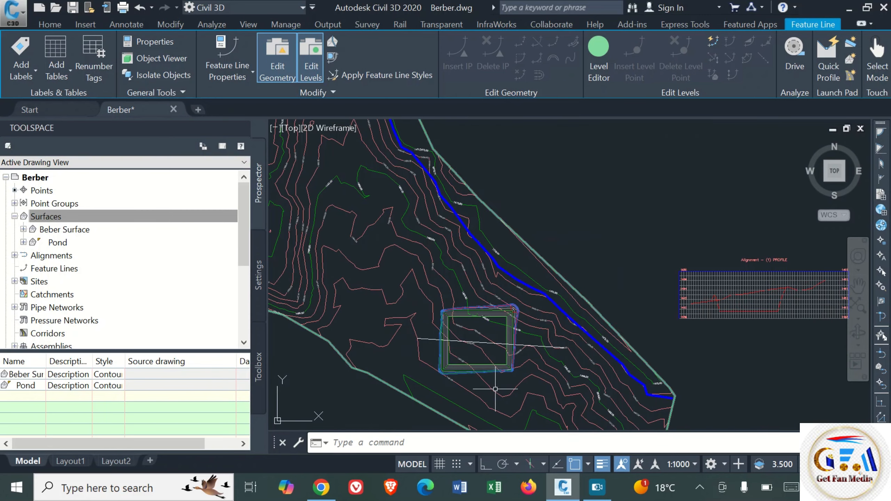
{"action": "middle_click_drag", "start_coordinate": [767, 358], "coordinate": [658, 344]}
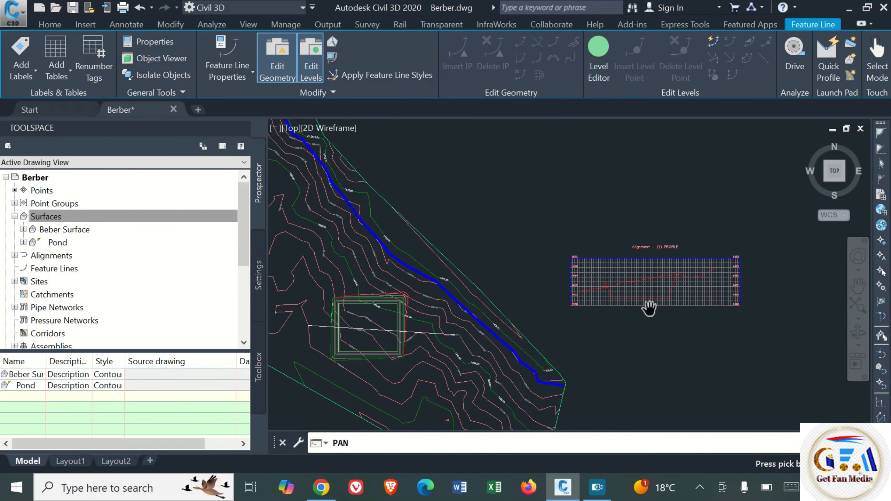
{"action": "scroll", "coordinate": [637, 302], "scroll_direction": "up", "scroll_amount": 6}
{"action": "middle_click_drag", "start_coordinate": [732, 294], "coordinate": [637, 267]}
{"action": "scroll", "coordinate": [576, 292], "scroll_direction": "down", "scroll_amount": 4}
{"action": "middle_click_drag", "start_coordinate": [534, 361], "coordinate": [648, 294]}
{"action": "mouse_move", "coordinate": [583, 307]}
{"action": "middle_mouse_down"}
{"action": "mouse_move", "coordinate": [677, 326]}
{"action": "mouse_move", "coordinate": [648, 315]}
{"action": "mouse_move", "coordinate": [674, 313]}
{"action": "middle_mouse_up"}
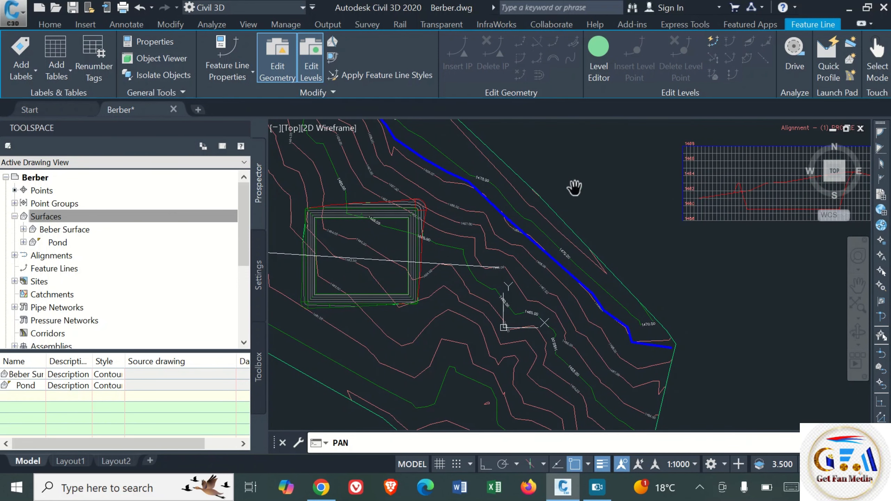
Draw a line across the pond from north to south, crossing the existing section line and extending beyond both berms.
{"action": "left_click", "coordinate": [55, 27]}
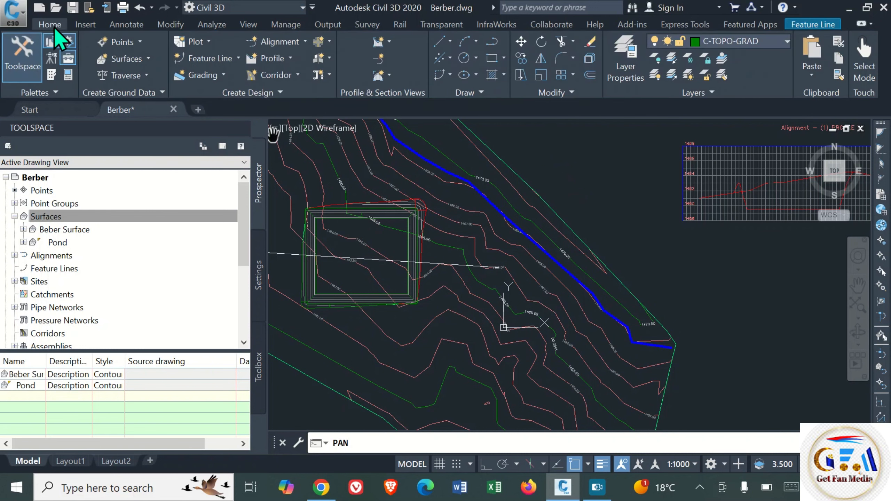
{"action": "left_click", "coordinate": [451, 41]}
{"action": "left_click", "coordinate": [477, 63]}
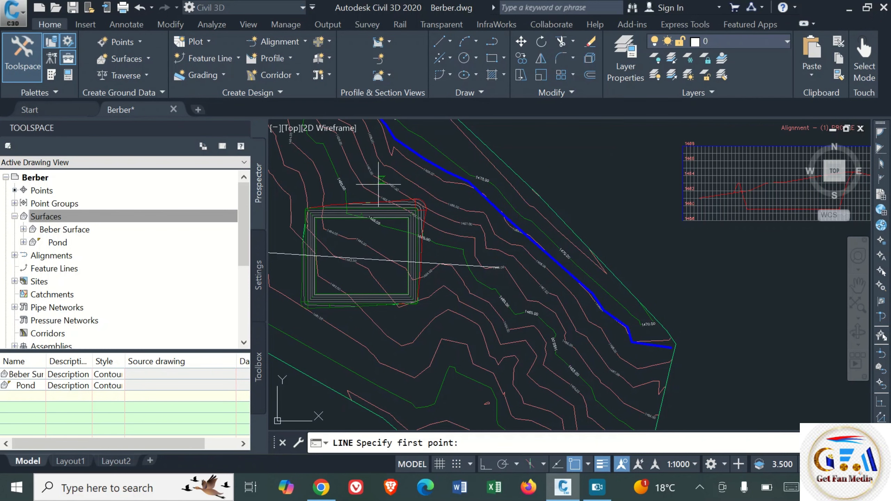
{"action": "left_click", "coordinate": [375, 201]}
{"action": "left_click", "coordinate": [366, 347]}
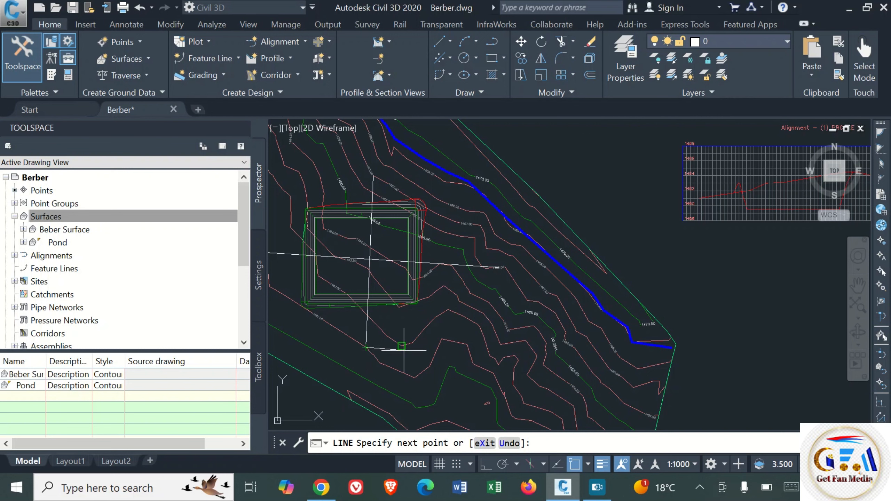
{"action": "key", "text": "Return"}
Create a quick profile along the north-south line, sampling Beber Surface and Pond, and place its view beside the first profile.
{"action": "left_click", "coordinate": [281, 58]}
{"action": "left_click", "coordinate": [295, 194]}
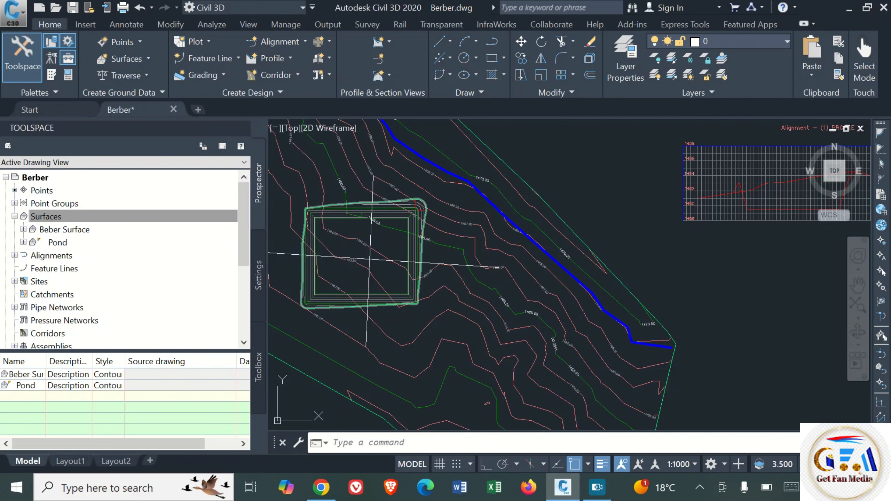
{"action": "left_click", "coordinate": [367, 342]}
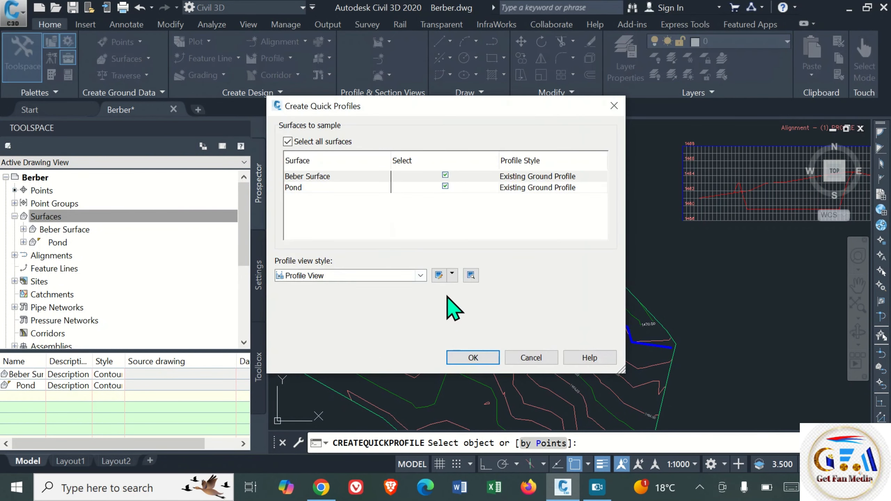
{"action": "left_click", "coordinate": [470, 354]}
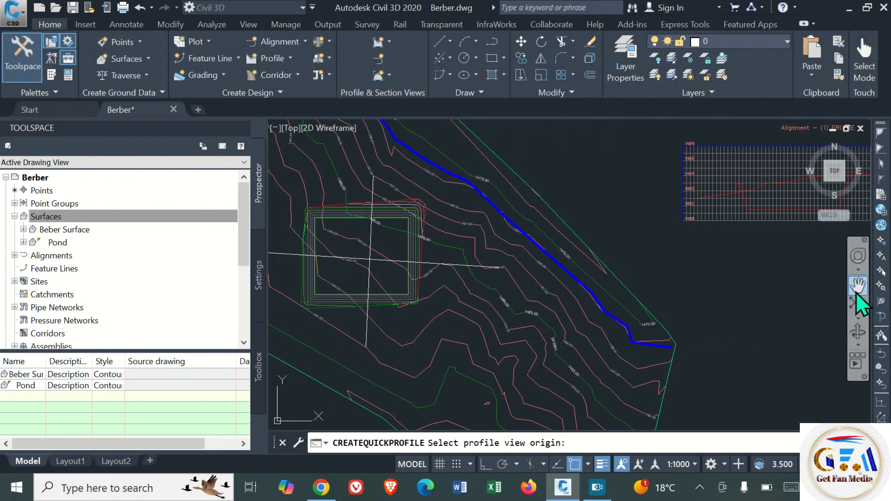
{"action": "left_click", "coordinate": [858, 285]}
{"action": "left_click_drag", "start_coordinate": [779, 313], "coordinate": [502, 325]}
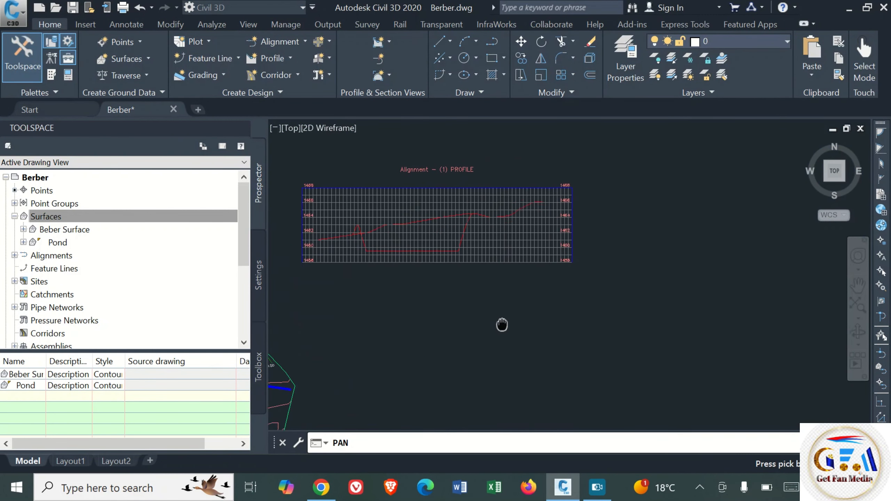
{"action": "key", "text": "Escape"}
{"action": "left_click", "coordinate": [600, 260]}
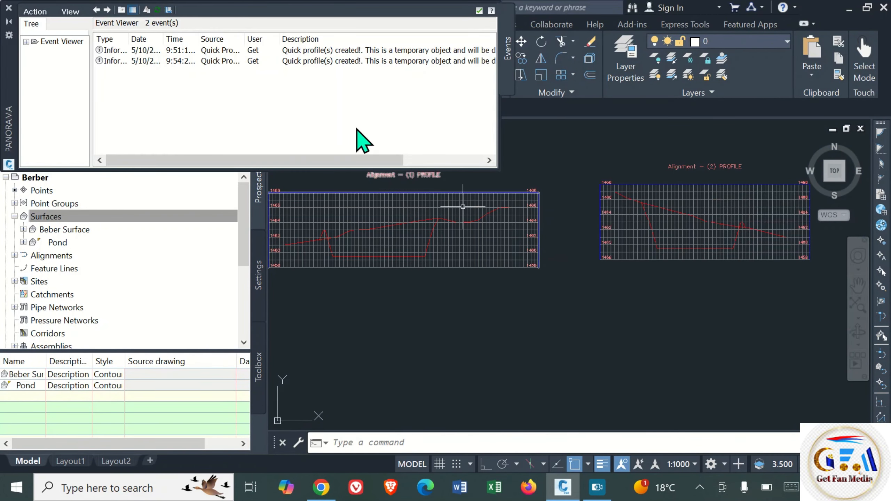
{"action": "left_click", "coordinate": [480, 10]}
Examine the pond's cross-section in the second quick profile and compare it with both section lines in the plan.
{"action": "scroll", "coordinate": [653, 303], "scroll_direction": "down", "scroll_amount": 4}
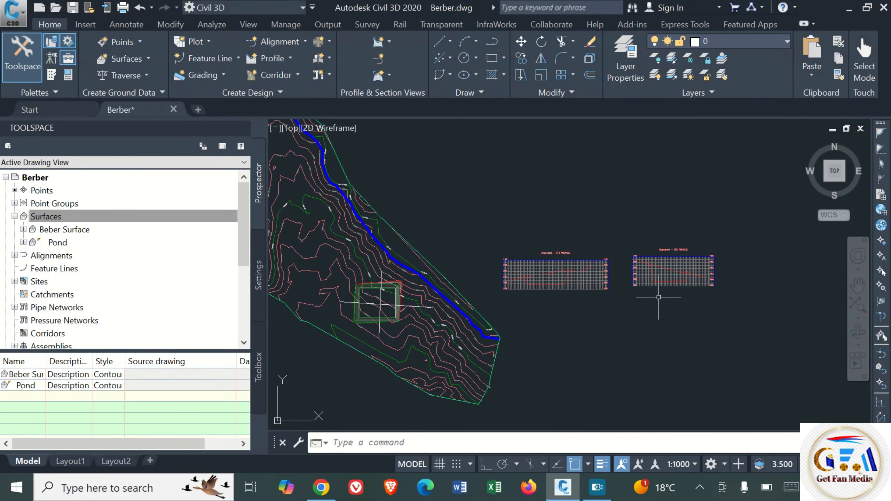
{"action": "scroll", "coordinate": [659, 297], "scroll_direction": "up", "scroll_amount": 8}
{"action": "left_click", "coordinate": [858, 285]}
{"action": "left_click_drag", "start_coordinate": [790, 283], "coordinate": [653, 235]}
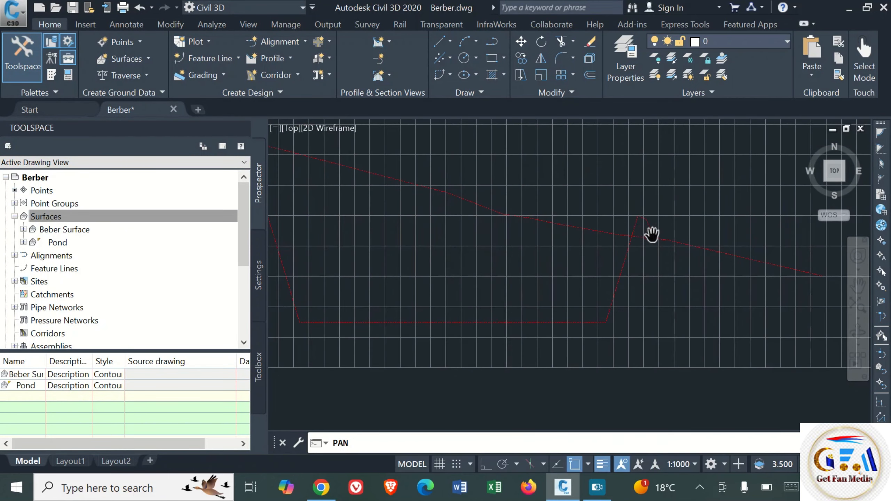
{"action": "scroll", "coordinate": [441, 242], "scroll_direction": "down", "scroll_amount": 4}
{"action": "scroll", "coordinate": [533, 248], "scroll_direction": "up", "scroll_amount": 4}
{"action": "left_click_drag", "start_coordinate": [529, 284], "coordinate": [684, 290]}
{"action": "scroll", "coordinate": [645, 281], "scroll_direction": "down", "scroll_amount": 2}
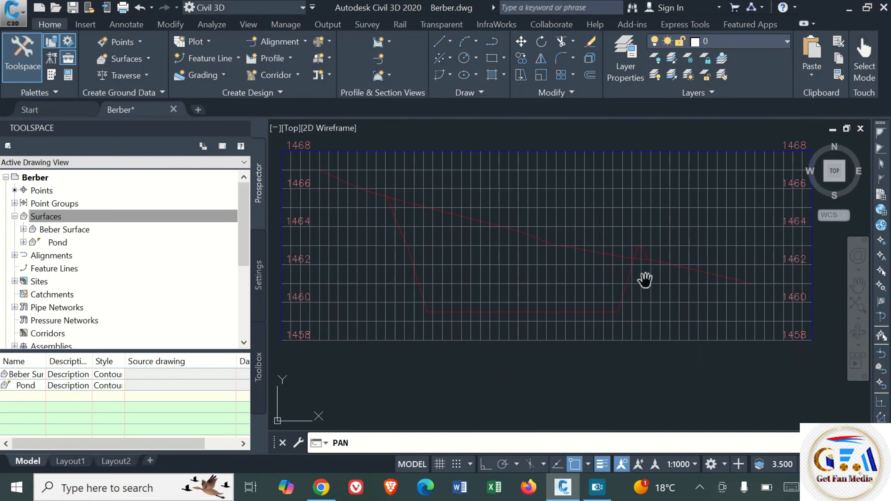
{"action": "mouse_move", "coordinate": [628, 273]}
{"action": "left_mouse_down"}
{"action": "mouse_move", "coordinate": [643, 273]}
{"action": "mouse_move", "coordinate": [633, 285]}
{"action": "left_mouse_up"}
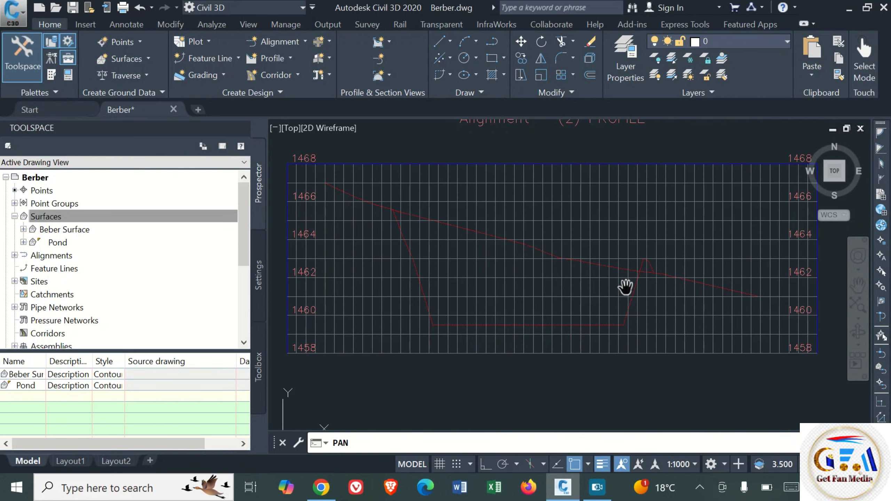
{"action": "scroll", "coordinate": [621, 324], "scroll_direction": "down", "scroll_amount": 6}
{"action": "scroll", "coordinate": [583, 332], "scroll_direction": "down", "scroll_amount": 4}
{"action": "scroll", "coordinate": [434, 347], "scroll_direction": "up", "scroll_amount": 6}
{"action": "left_click_drag", "start_coordinate": [434, 348], "coordinate": [489, 305]}
{"action": "scroll", "coordinate": [458, 298], "scroll_direction": "up", "scroll_amount": 1}
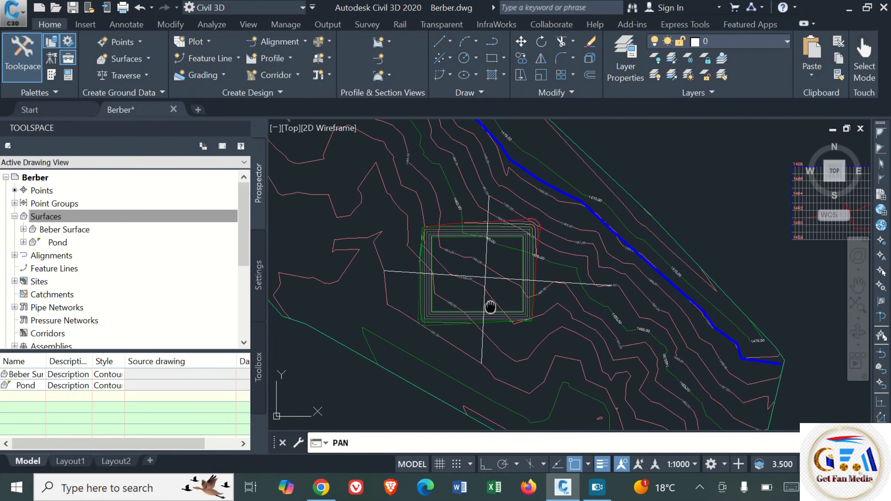
{"action": "scroll", "coordinate": [478, 287], "scroll_direction": "up", "scroll_amount": 2}
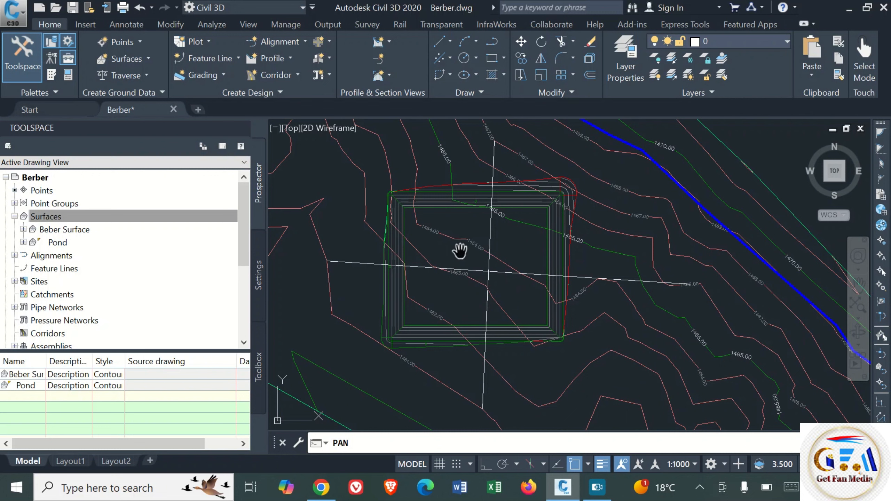
Create a grading infill in the area enclosed by the pond's bottom feature line.
{"action": "left_click", "coordinate": [224, 75]}
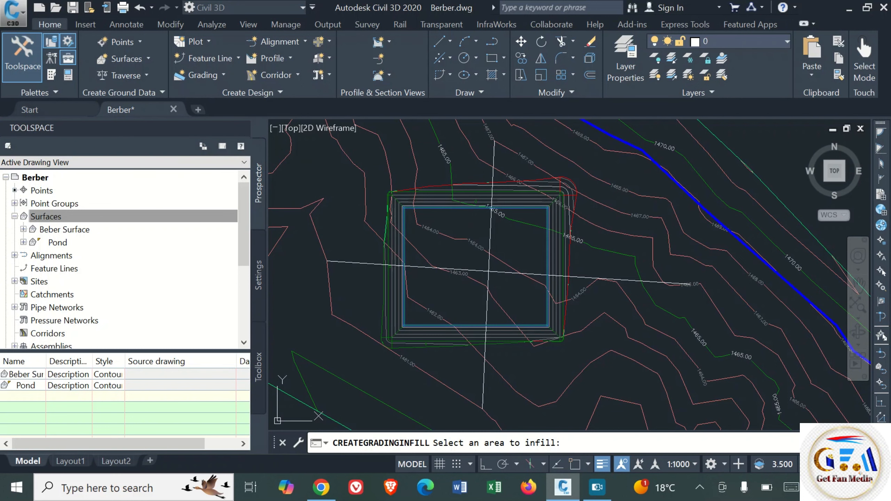
{"action": "left_click", "coordinate": [466, 253]}
{"action": "scroll", "coordinate": [477, 271], "scroll_direction": "up", "scroll_amount": 4}
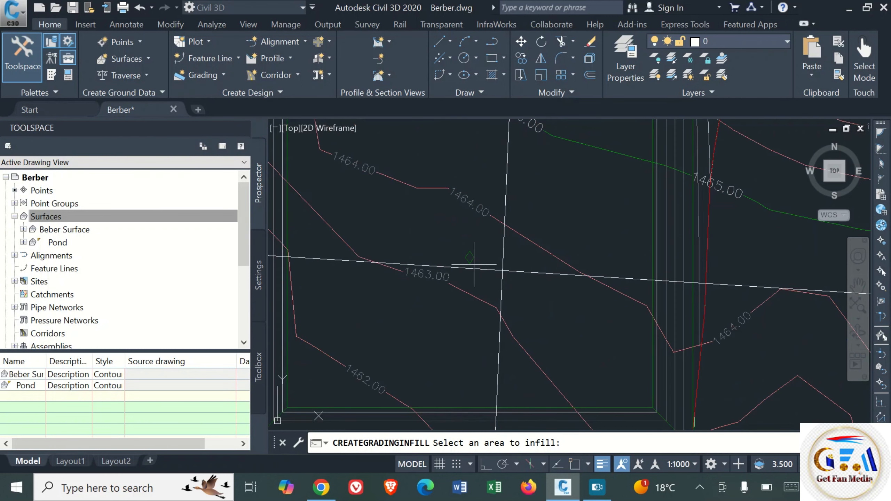
{"action": "scroll", "coordinate": [401, 250], "scroll_direction": "down", "scroll_amount": 3}
{"action": "key", "text": "Return"}
{"action": "scroll", "coordinate": [439, 295], "scroll_direction": "down", "scroll_amount": 2}
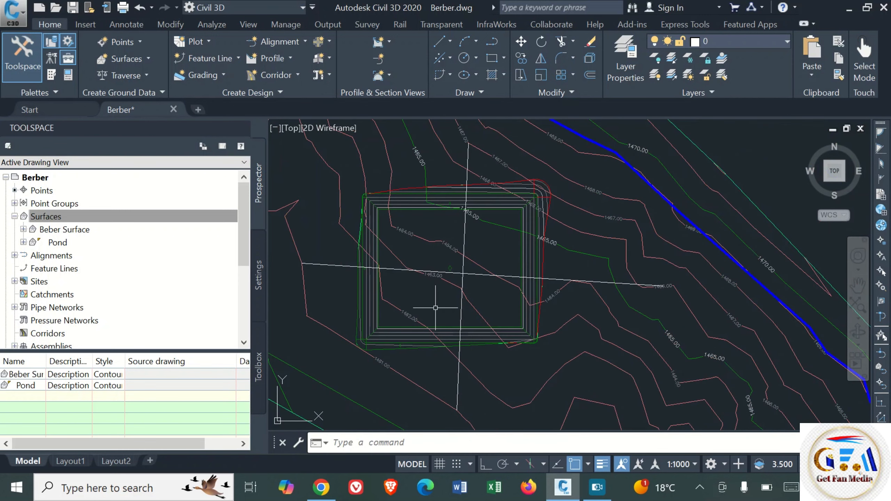
Inspect the selected pond objects in the Object Viewer from SW Isometric with the Shaded visual style, orbiting around the model.
{"action": "left_click", "coordinate": [474, 319]}
{"action": "left_click", "coordinate": [471, 358]}
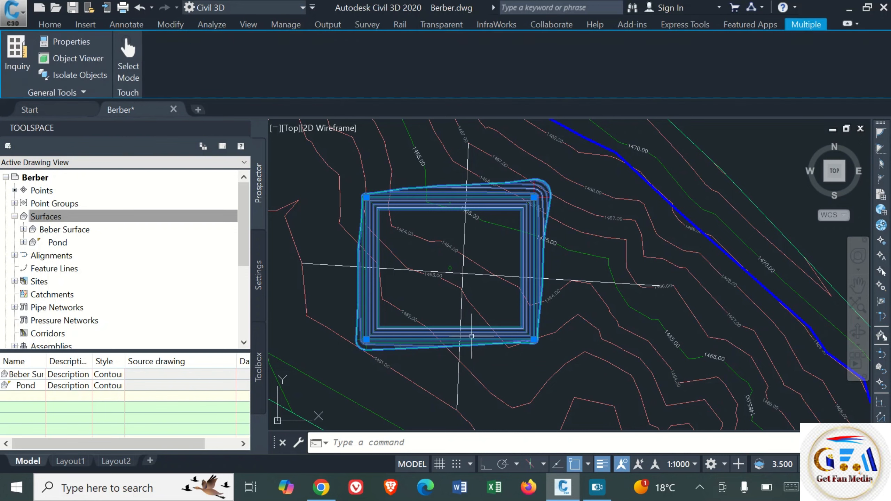
{"action": "right_click", "coordinate": [473, 336]}
{"action": "left_click", "coordinate": [505, 306]}
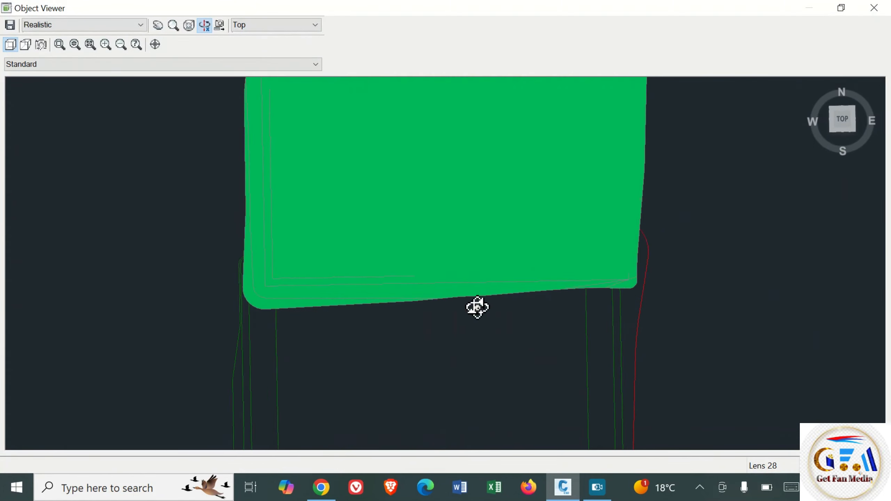
{"action": "left_click", "coordinate": [315, 24]}
{"action": "left_click", "coordinate": [255, 91]}
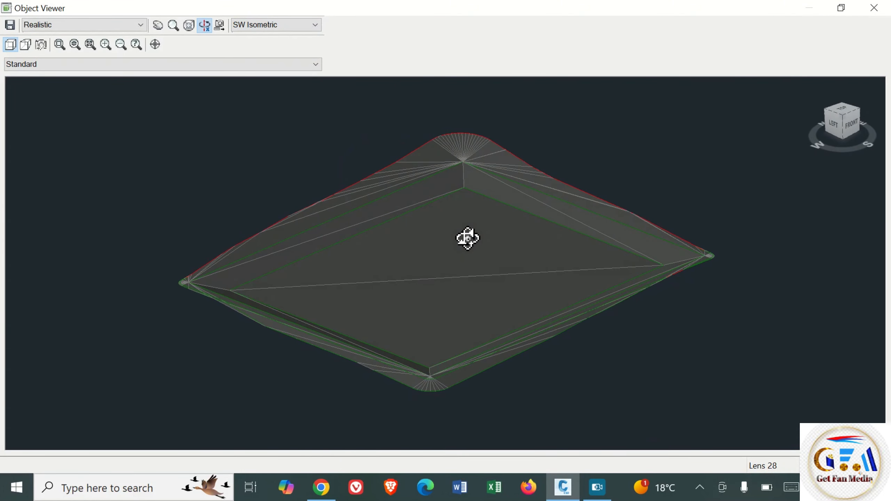
{"action": "left_click", "coordinate": [139, 25]}
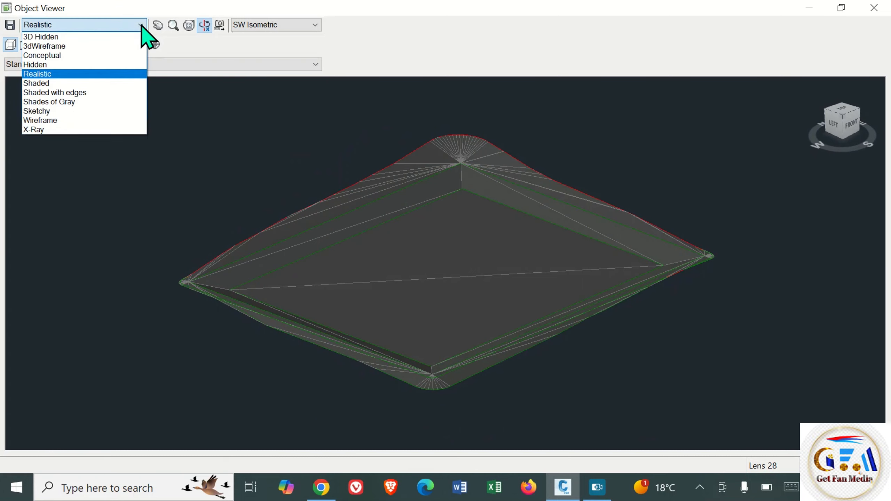
{"action": "left_click", "coordinate": [59, 55]}
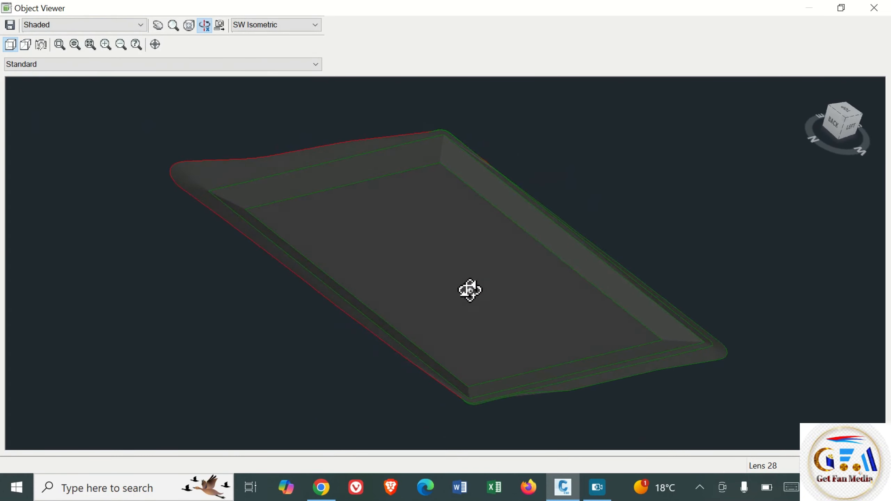
{"action": "left_click_drag", "start_coordinate": [471, 290], "coordinate": [385, 256]}
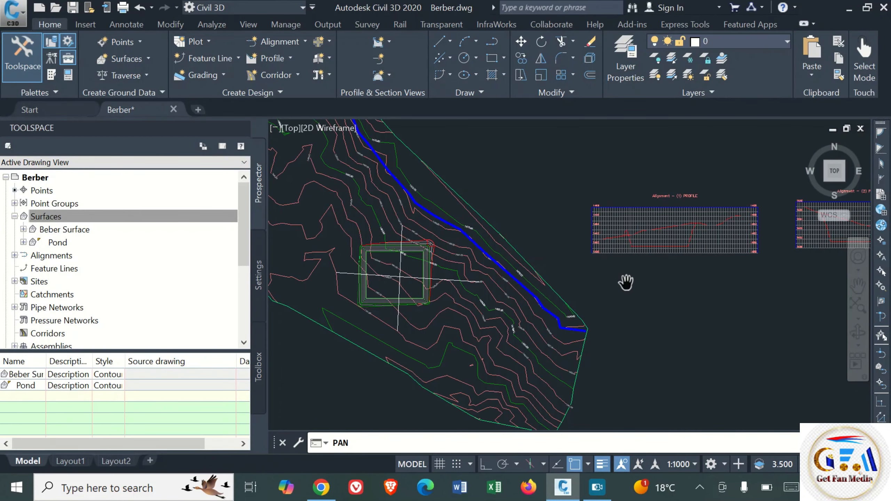